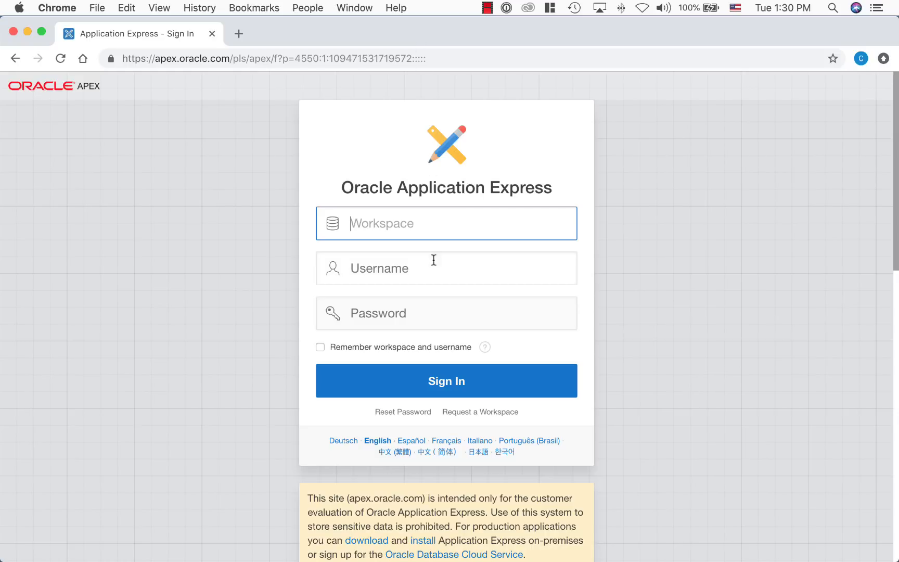
{"action": "type", "text": "lowcode_demo"}
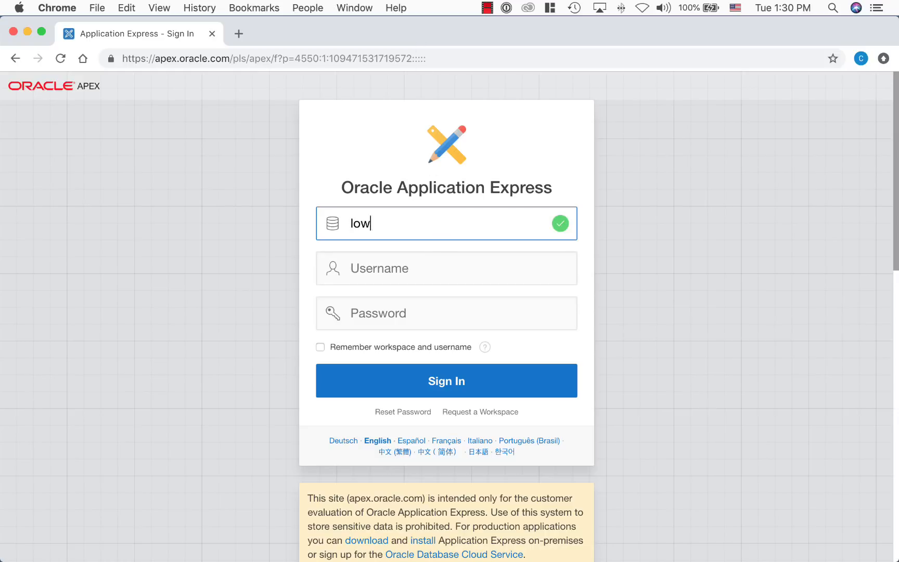
Submit the workspace, username and password to sign in to the APEX workspace.
{"action": "key", "text": "Tab"}
{"action": "type", "text": "admin"}
{"action": "key", "text": "Tab"}
{"action": "type", "text": "••••"}
{"action": "key", "text": "Return"}
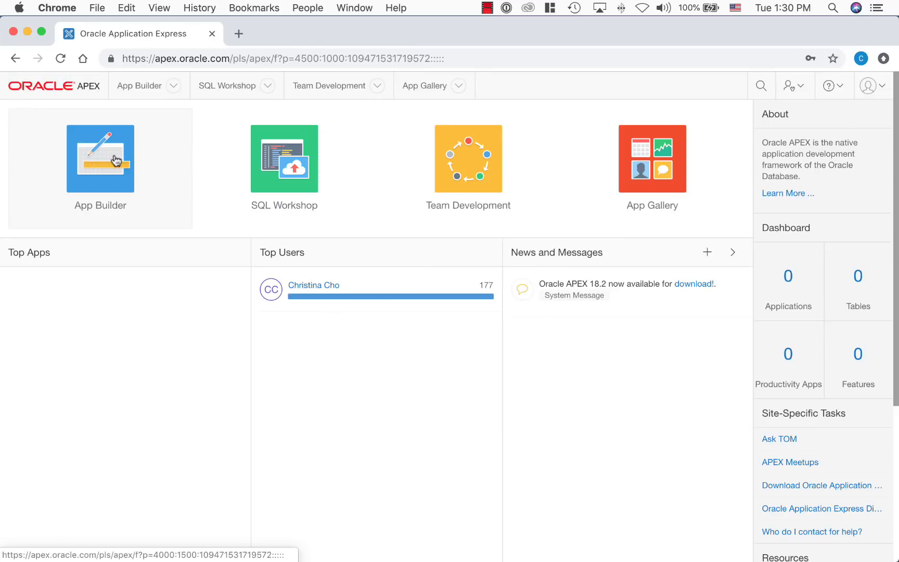
In App Builder start a new app From a Spreadsheet using copy-and-paste data, then switch to Excel.
{"action": "left_click", "coordinate": [116, 162]}
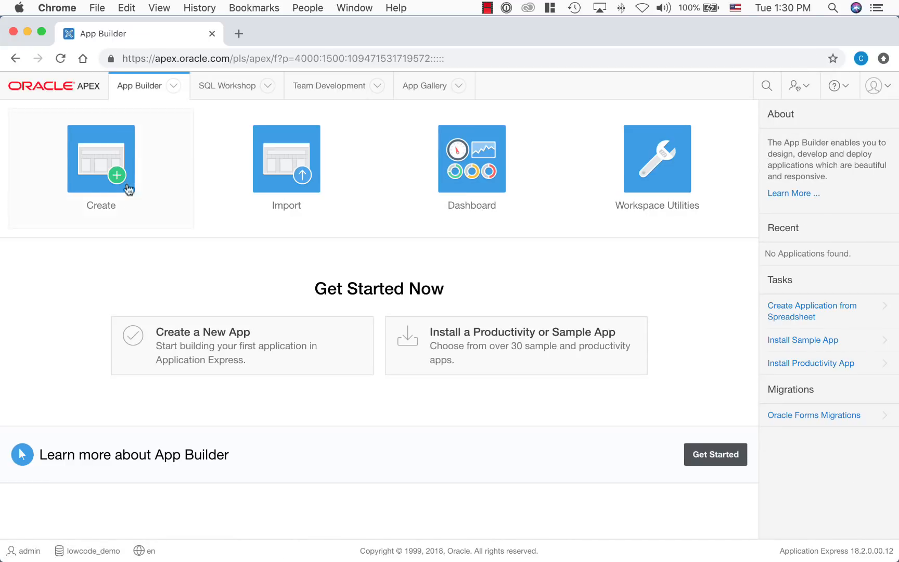
{"action": "left_click", "coordinate": [205, 353]}
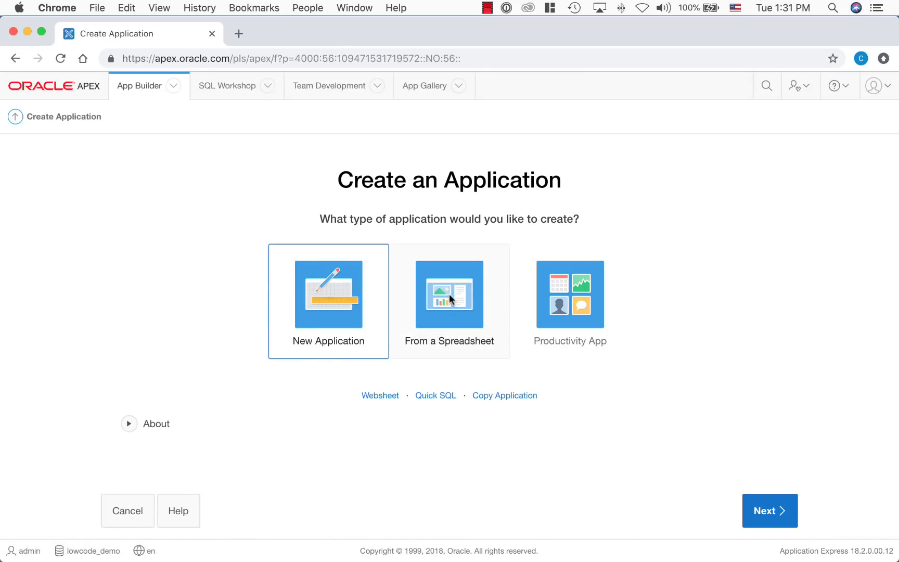
{"action": "left_click", "coordinate": [449, 294]}
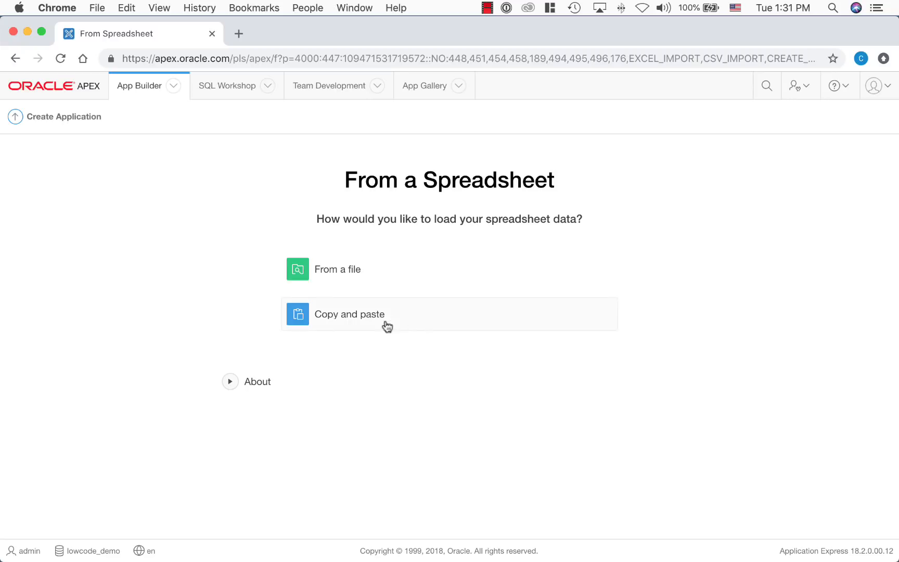
{"action": "left_click", "coordinate": [330, 316]}
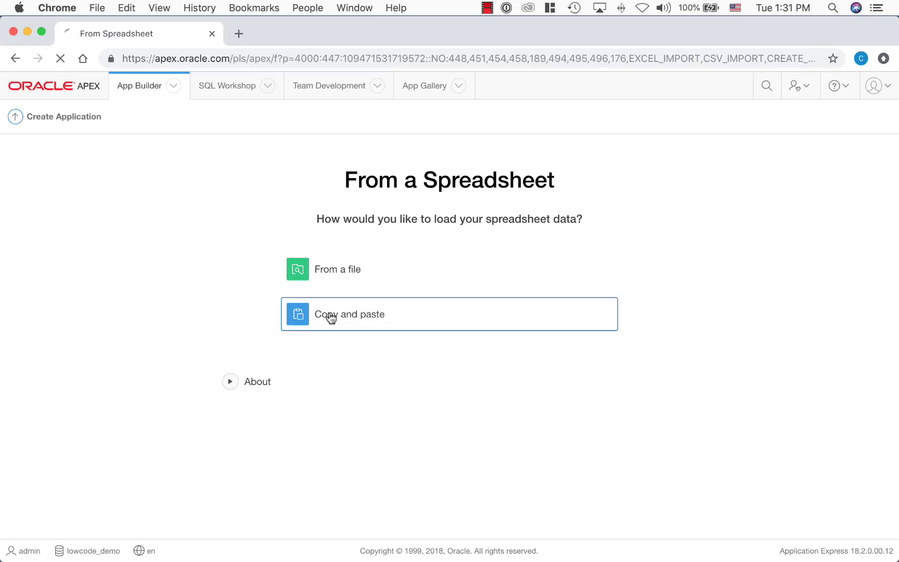
{"action": "key", "text": "super+Tab"}
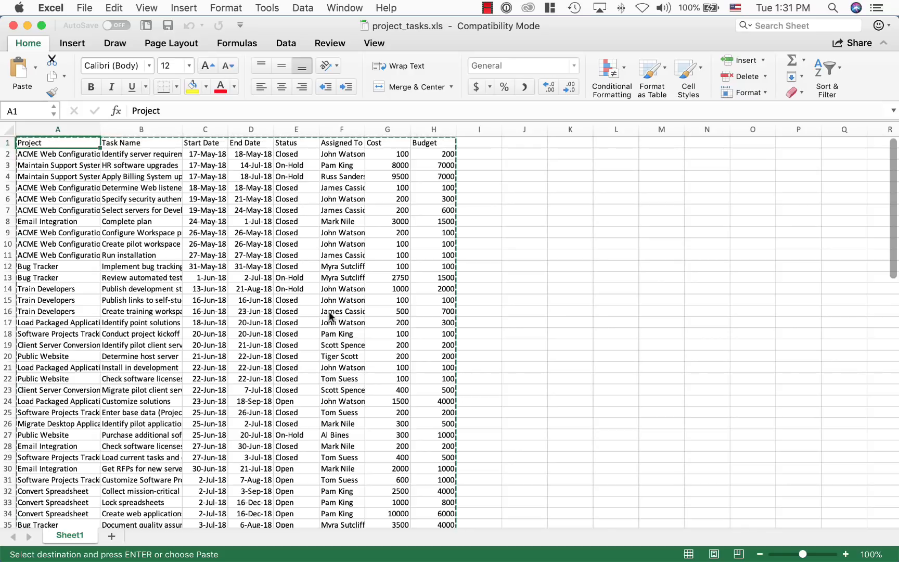
Select and copy the entire project_tasks table in Excel.
{"action": "key", "text": "ctrl+a"}
{"action": "key", "text": "super+c"}
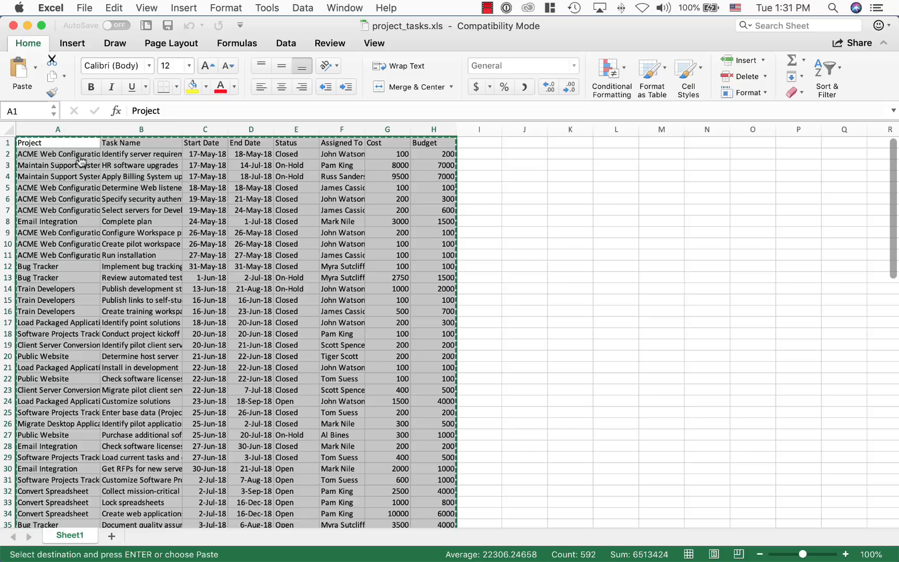
Paste the task data into APEX and load it into a new table named tasks.
{"action": "key", "text": "super+Tab"}
{"action": "left_click", "coordinate": [204, 270]}
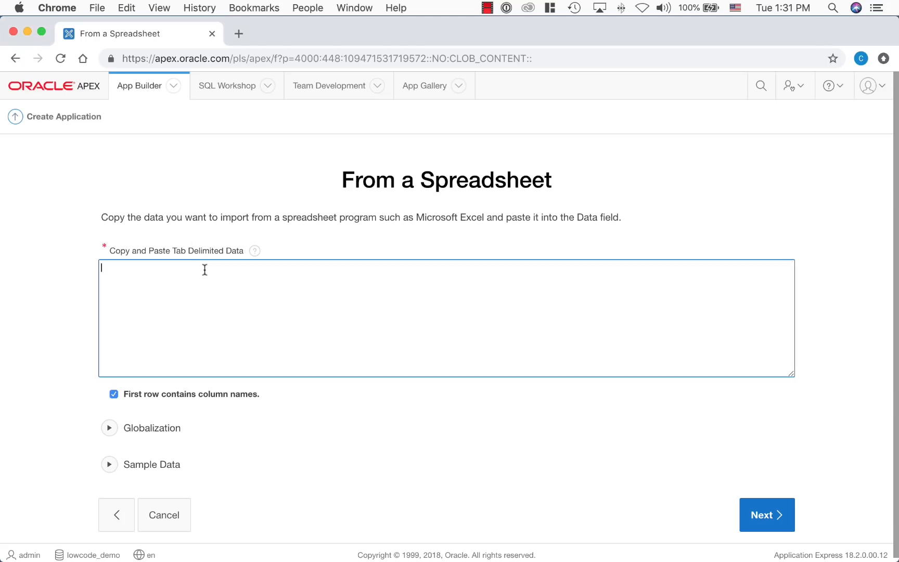
{"action": "key", "text": "super+v"}
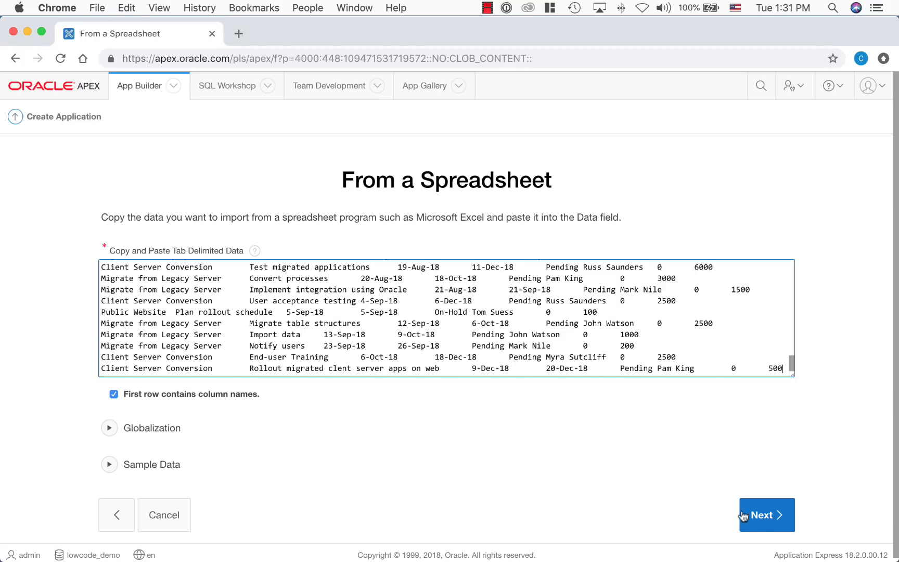
{"action": "left_click", "coordinate": [763, 518]}
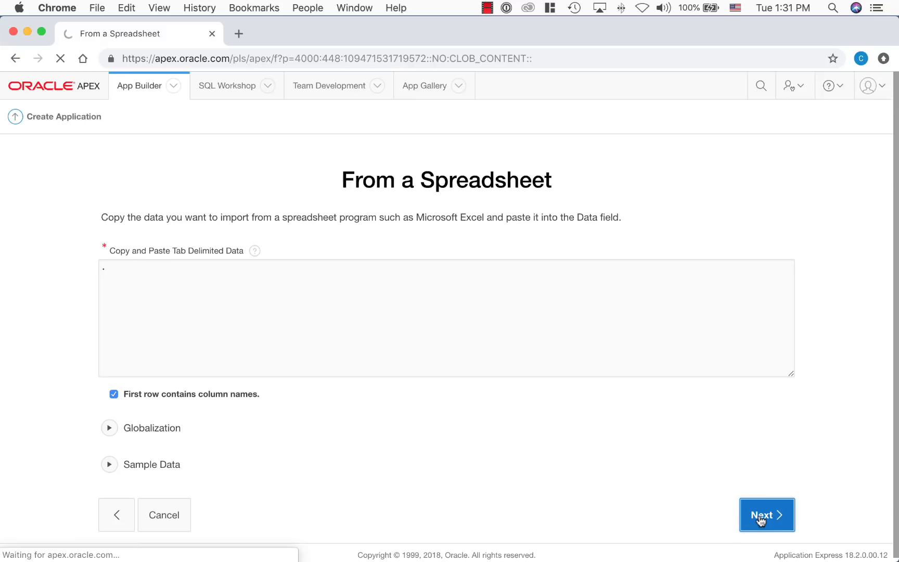
{"action": "left_click", "coordinate": [351, 336]}
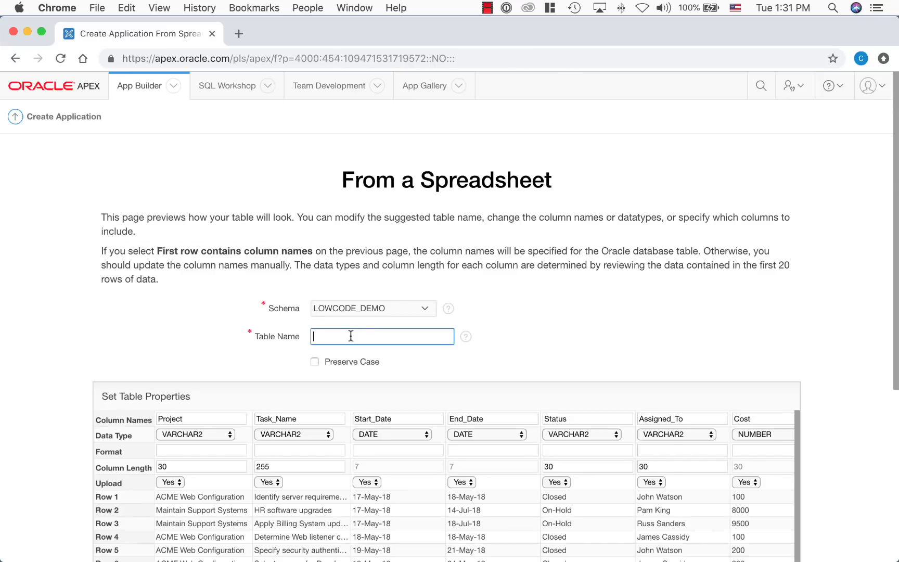
{"action": "type", "text": "tasks"}
{"action": "left_click_drag", "start_coordinate": [896, 235], "coordinate": [896, 390]}
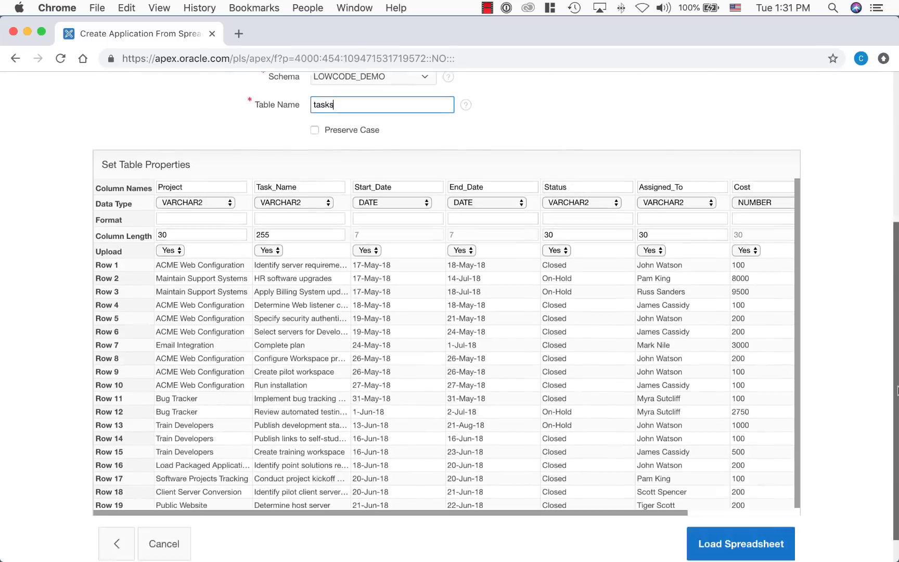
{"action": "scroll", "coordinate": [442, 333], "scroll_direction": "down", "scroll_amount": 2}
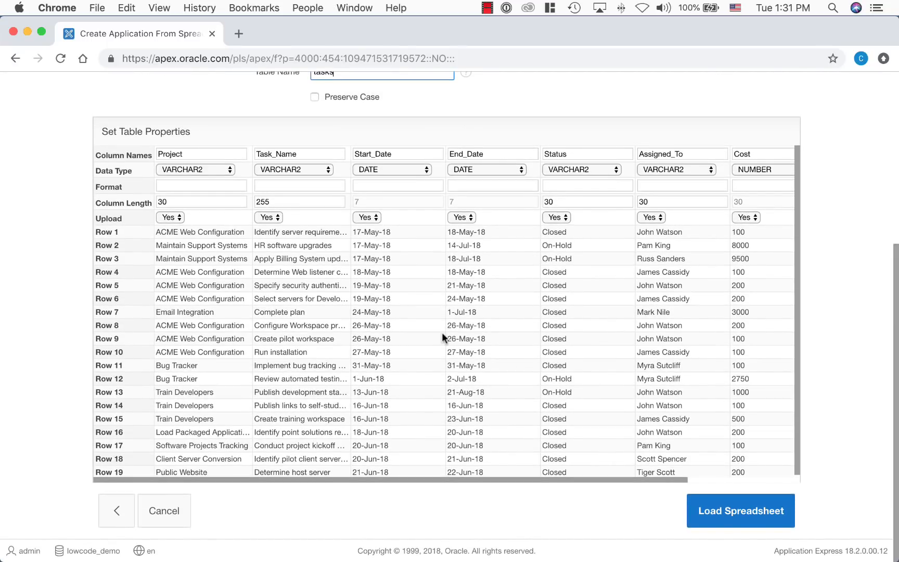
{"action": "left_click", "coordinate": [715, 511]}
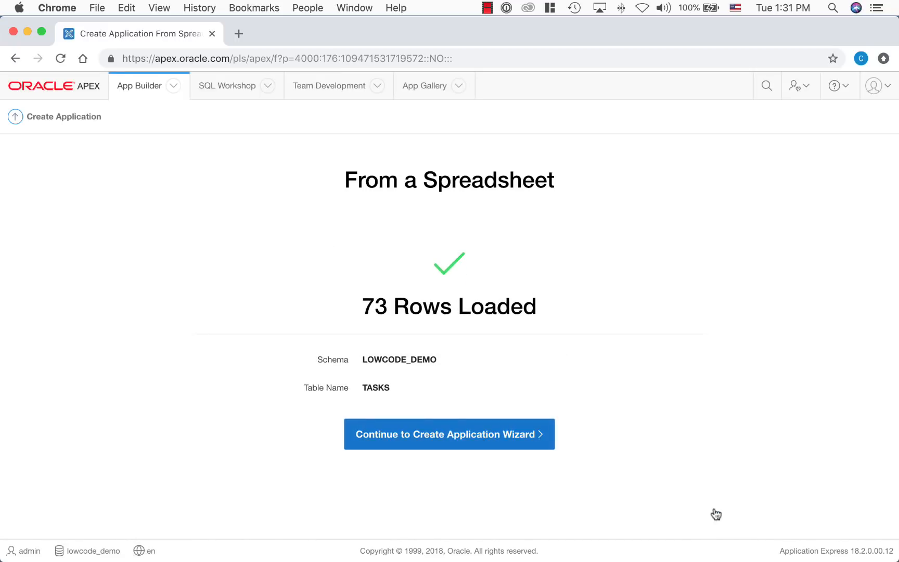
{"action": "double_click", "coordinate": [365, 388]}
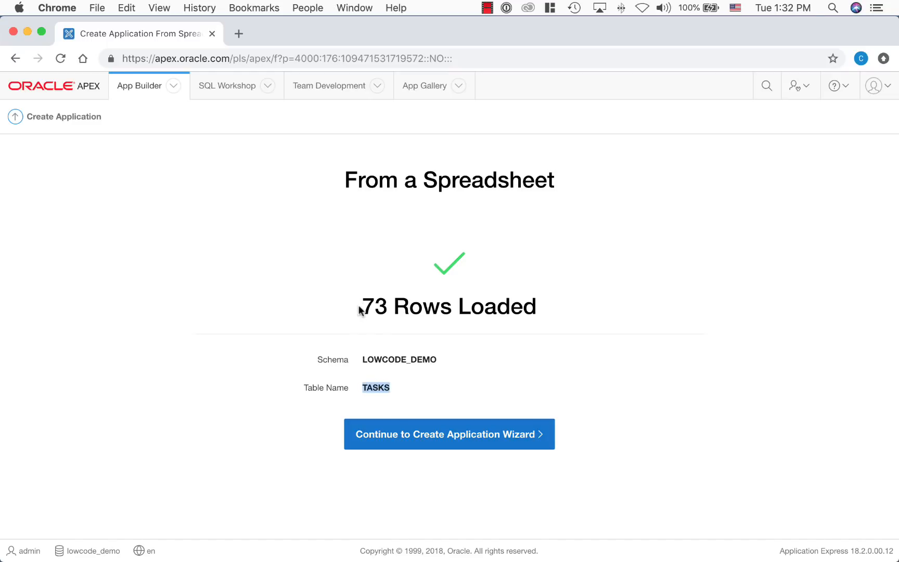
{"action": "left_click_drag", "start_coordinate": [363, 308], "coordinate": [546, 319]}
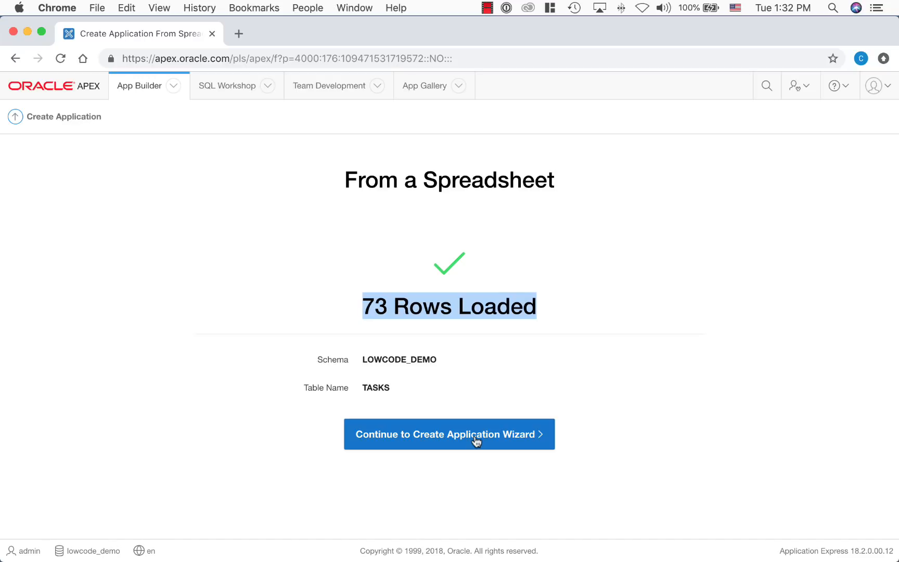
Continue to the Create Application wizard, name it Manage Tasks and move Dashboard above Tasks.
{"action": "left_click", "coordinate": [477, 439]}
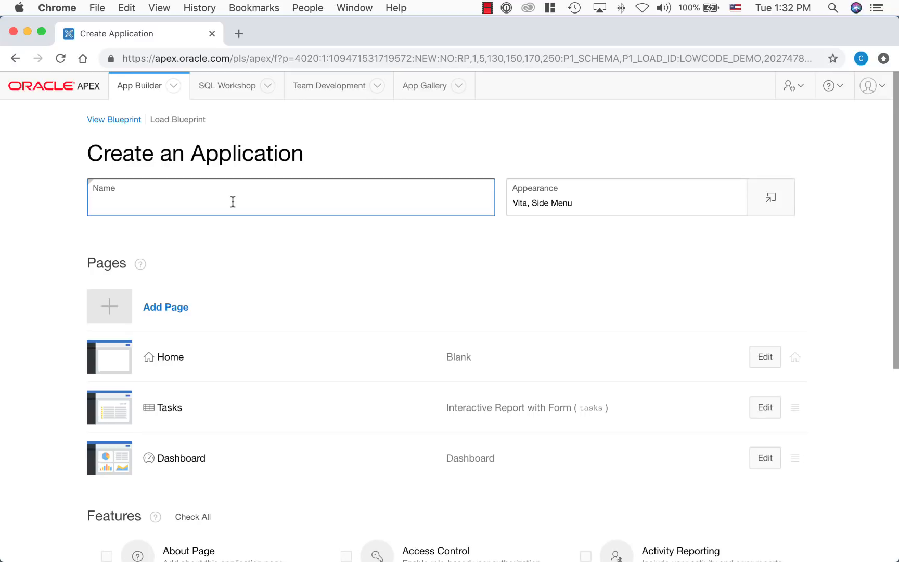
{"action": "type", "text": "Manage"}
{"action": "type", "text": " Tasks"}
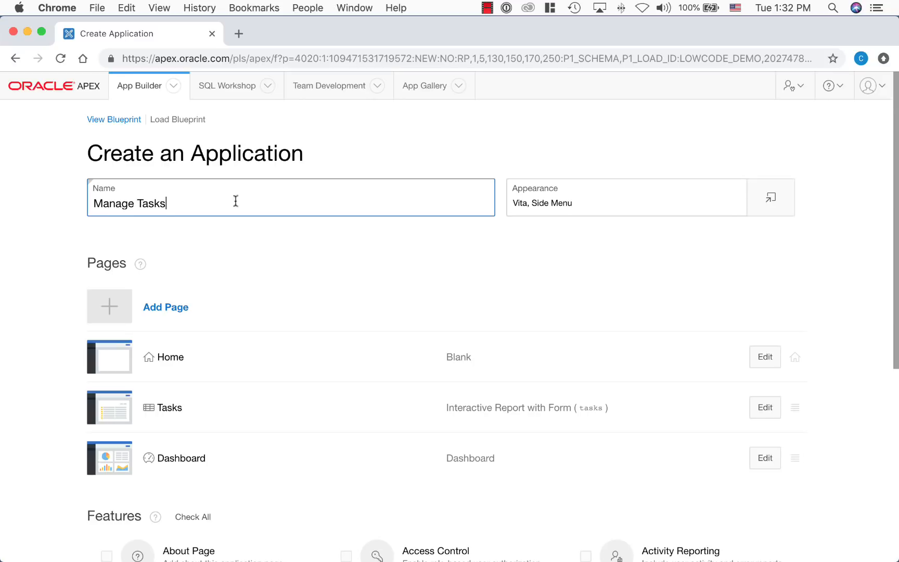
{"action": "scroll", "coordinate": [238, 204], "scroll_direction": "down", "scroll_amount": 3}
{"action": "scroll", "coordinate": [238, 183], "scroll_direction": "down", "scroll_amount": 3}
{"action": "scroll", "coordinate": [239, 176], "scroll_direction": "down", "scroll_amount": 3}
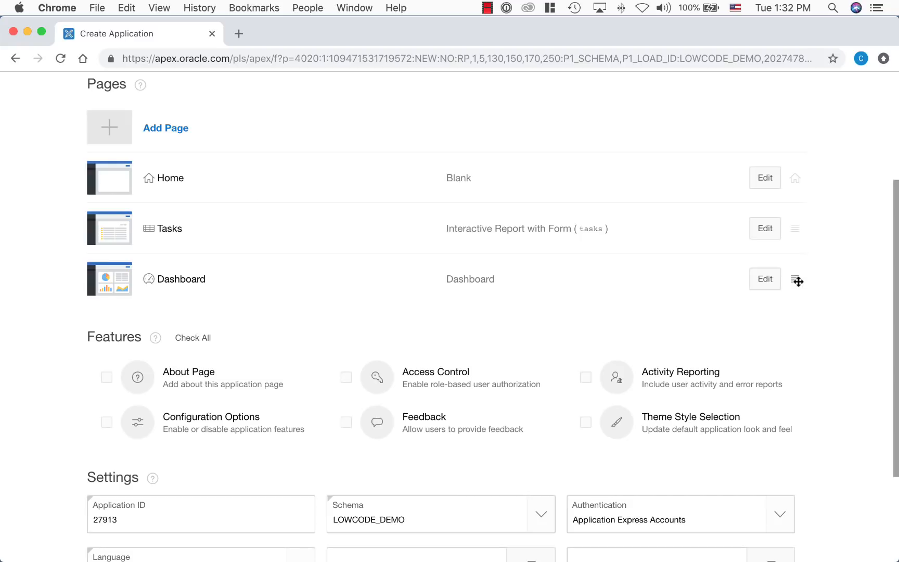
{"action": "left_click_drag", "start_coordinate": [797, 280], "coordinate": [795, 223]}
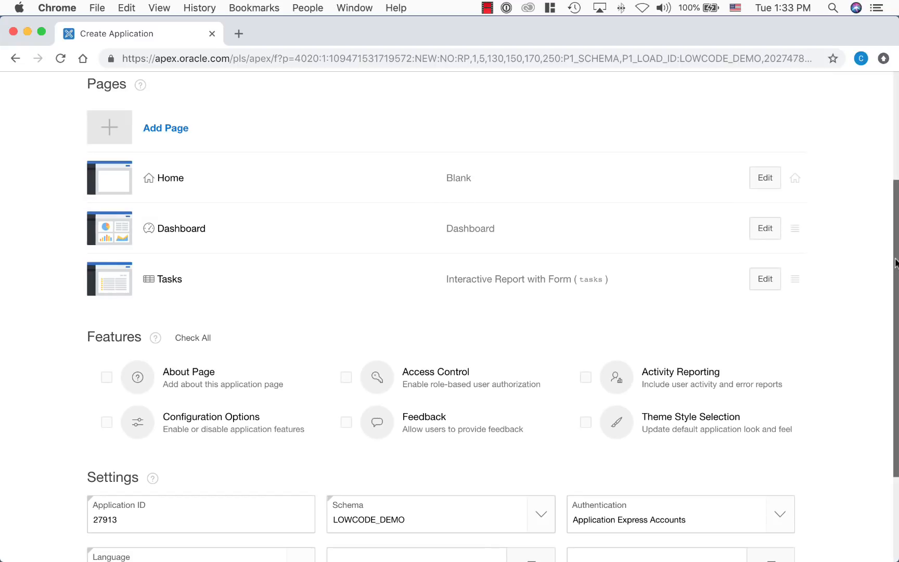
{"action": "left_click_drag", "start_coordinate": [896, 264], "coordinate": [896, 378]}
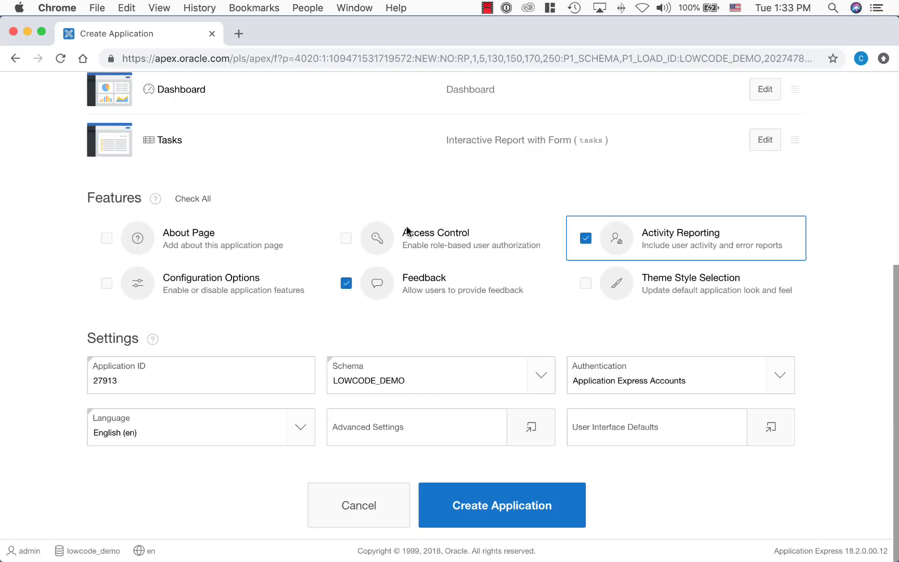
Check all optional features and create the Manage Tasks application.
{"action": "left_click", "coordinate": [193, 199]}
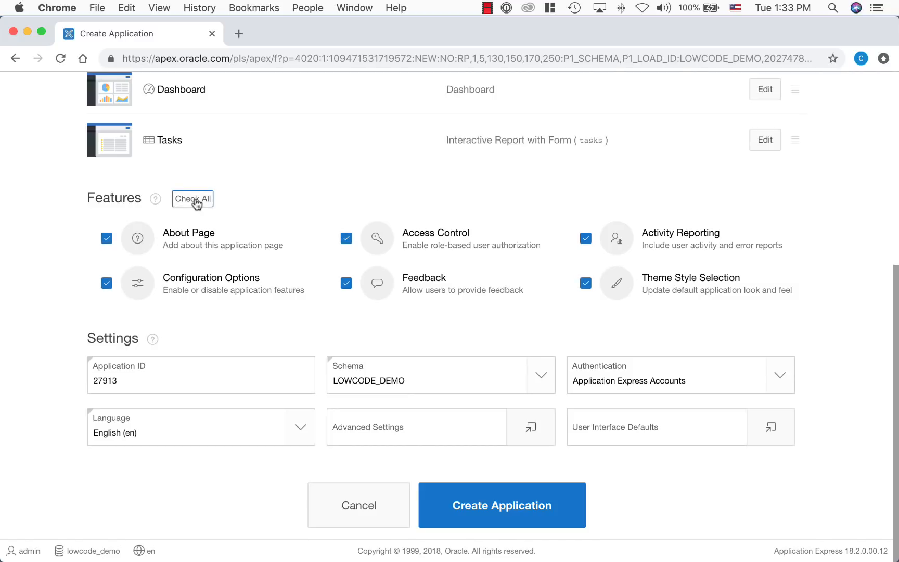
{"action": "left_click", "coordinate": [512, 512]}
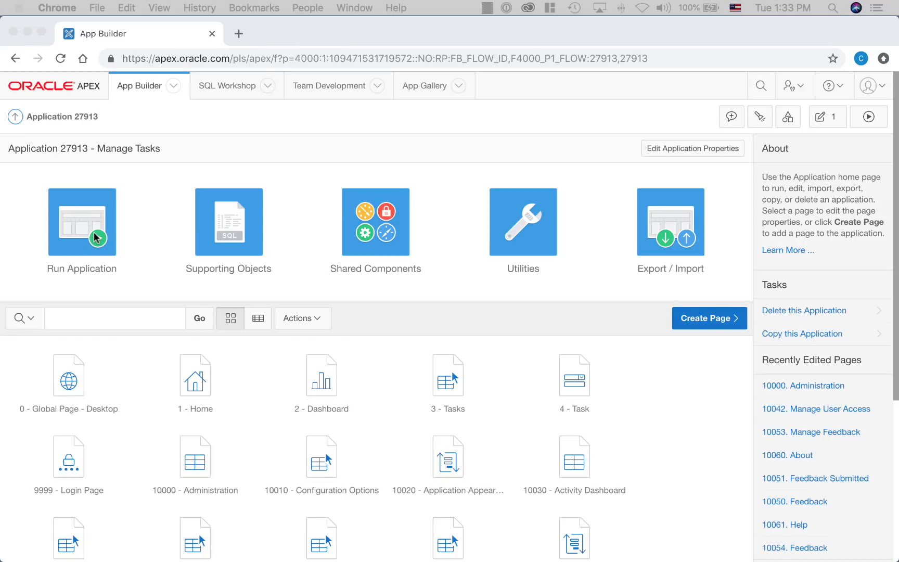
Run Manage Tasks and sign in as admin to reach its home page.
{"action": "left_click", "coordinate": [96, 238]}
{"action": "type", "text": "admi"}
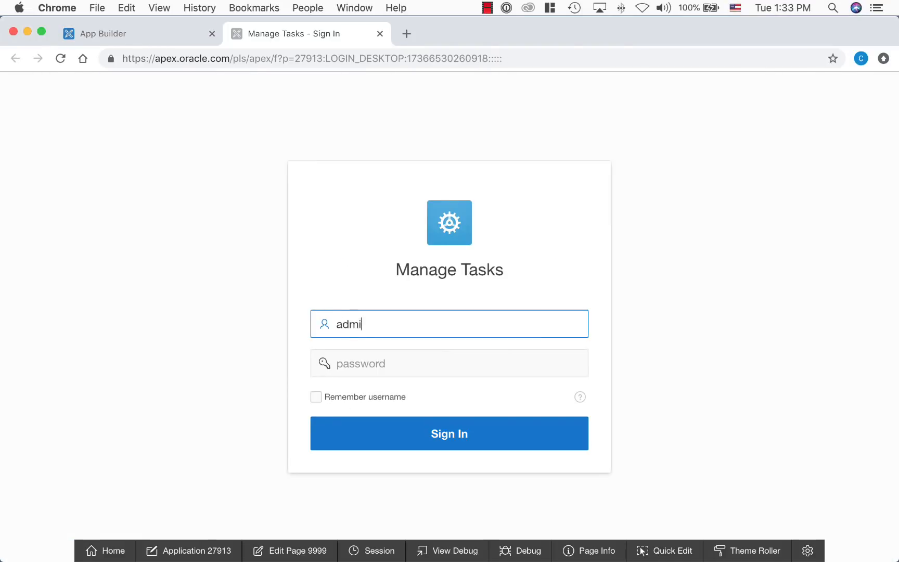
{"action": "type", "text": "n"}
{"action": "key", "text": "Tab"}
{"action": "type", "text": "•••"}
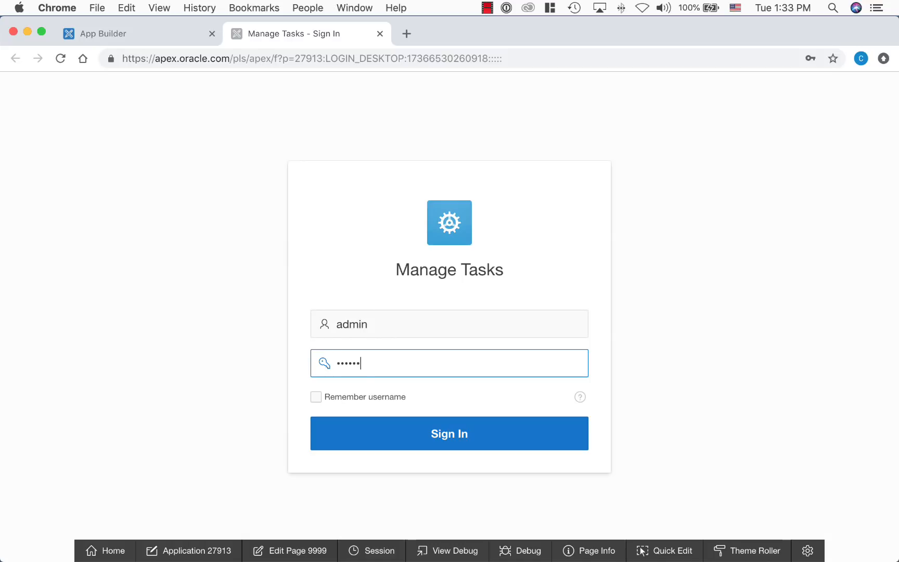
{"action": "key", "text": "Return"}
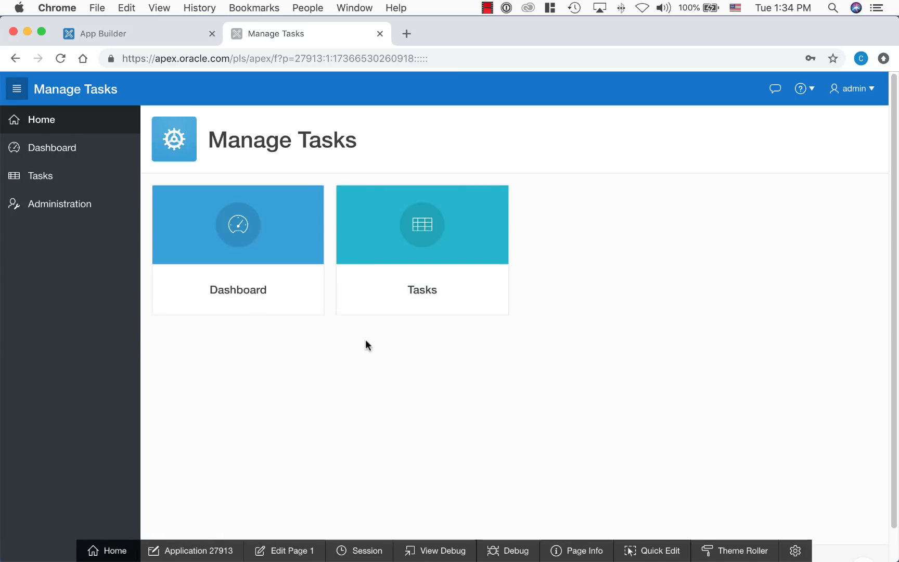
In the Tasks report, change the Determine Web listener configuration(s) task's Cost to 50 and save.
{"action": "left_click", "coordinate": [395, 256]}
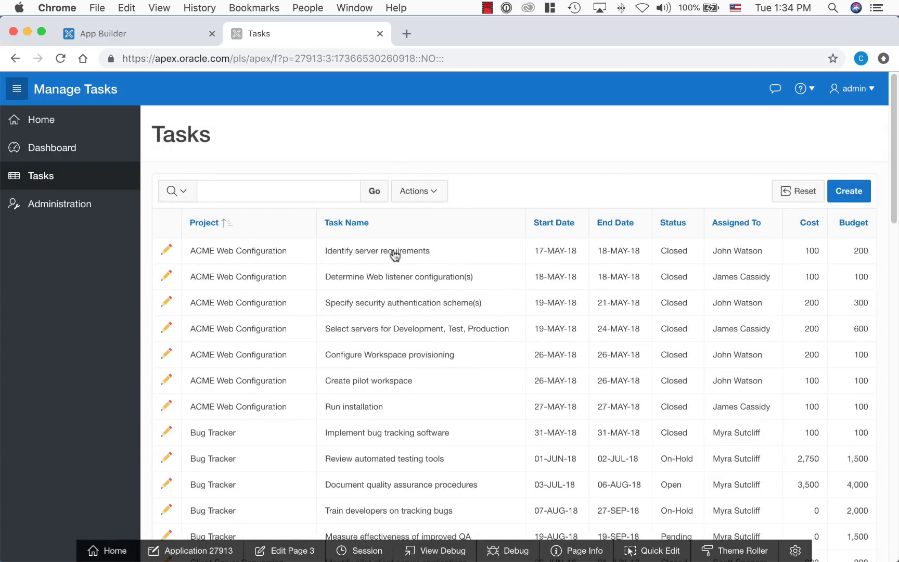
{"action": "left_click", "coordinate": [167, 278]}
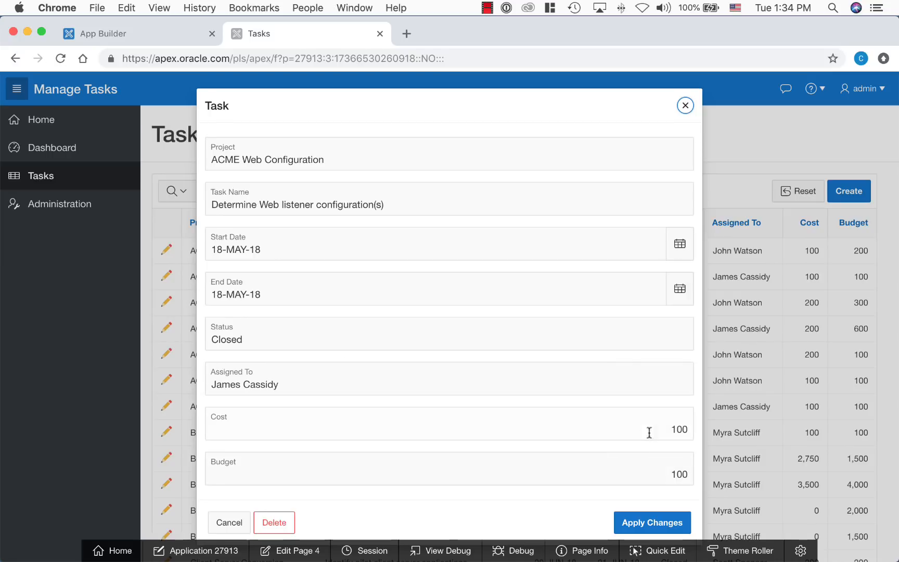
{"action": "double_click", "coordinate": [671, 429]}
{"action": "type", "text": "50"}
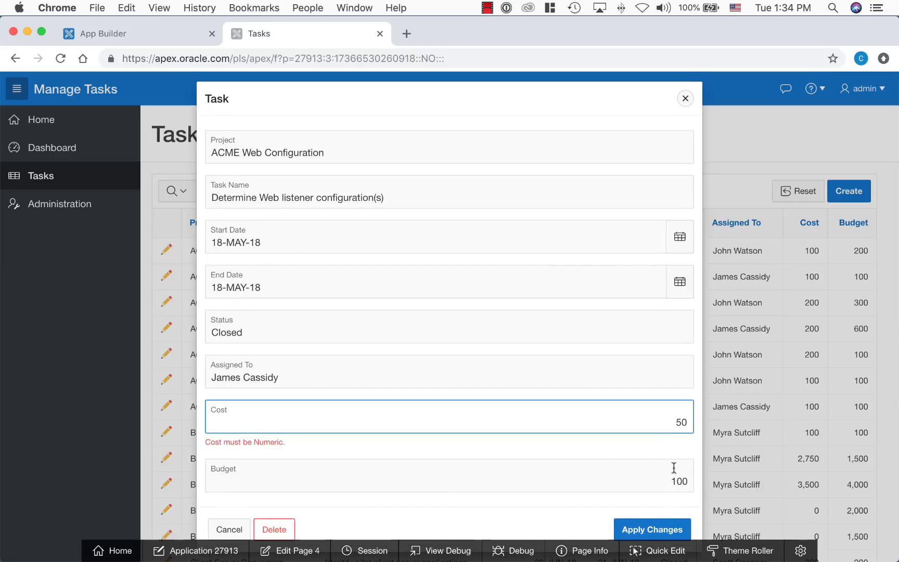
{"action": "left_click", "coordinate": [652, 528]}
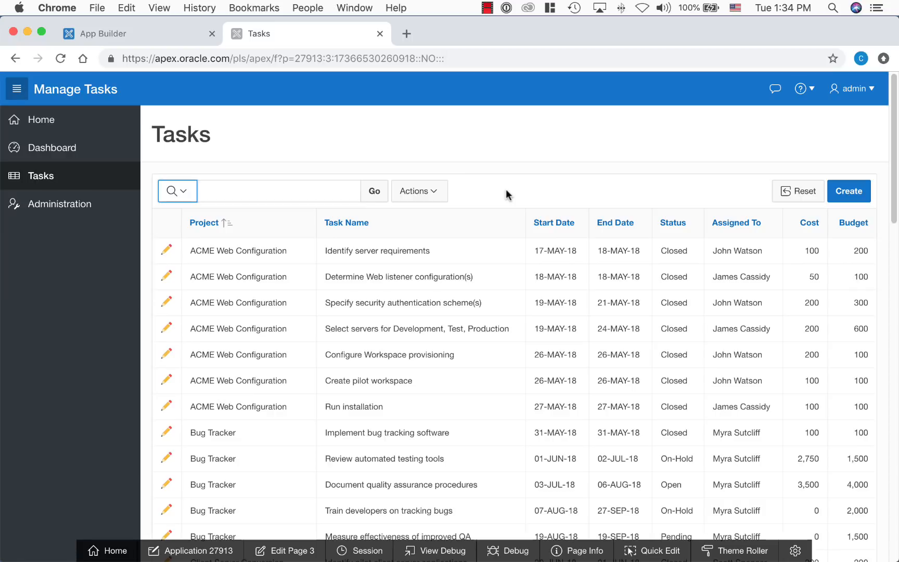
Sort tasks by Start Date descending and filter Status to Pending only.
{"action": "left_click", "coordinate": [554, 223]}
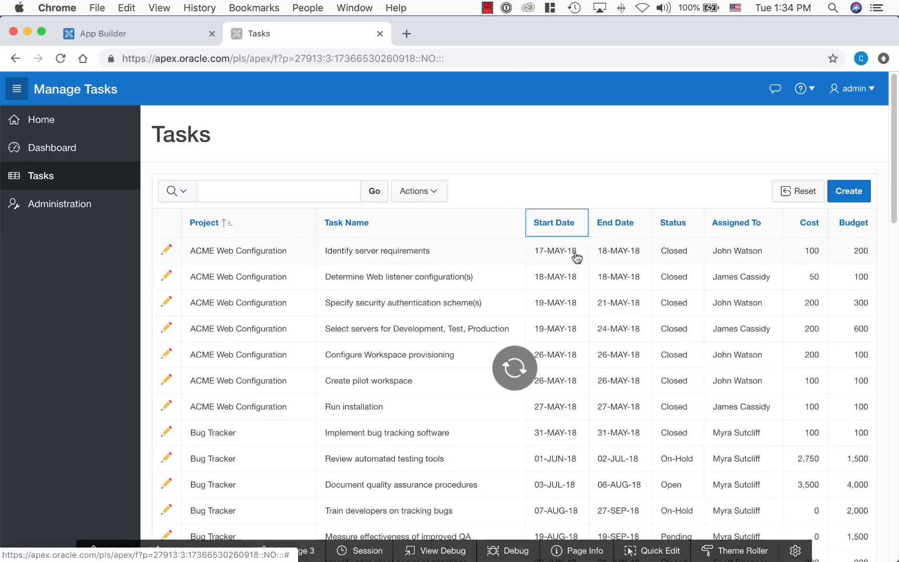
{"action": "left_click", "coordinate": [581, 253]}
{"action": "left_click", "coordinate": [673, 222]}
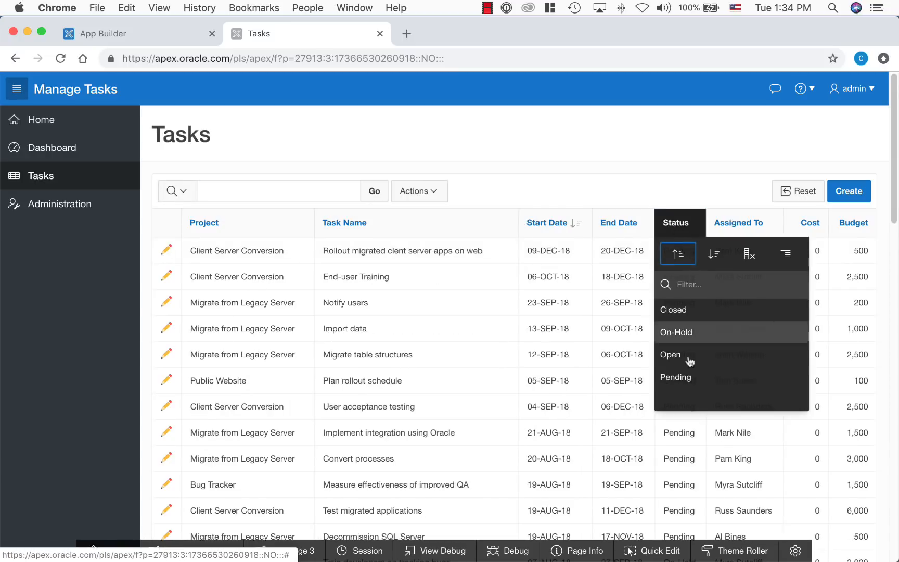
{"action": "left_click", "coordinate": [676, 377]}
{"action": "left_click", "coordinate": [417, 190]}
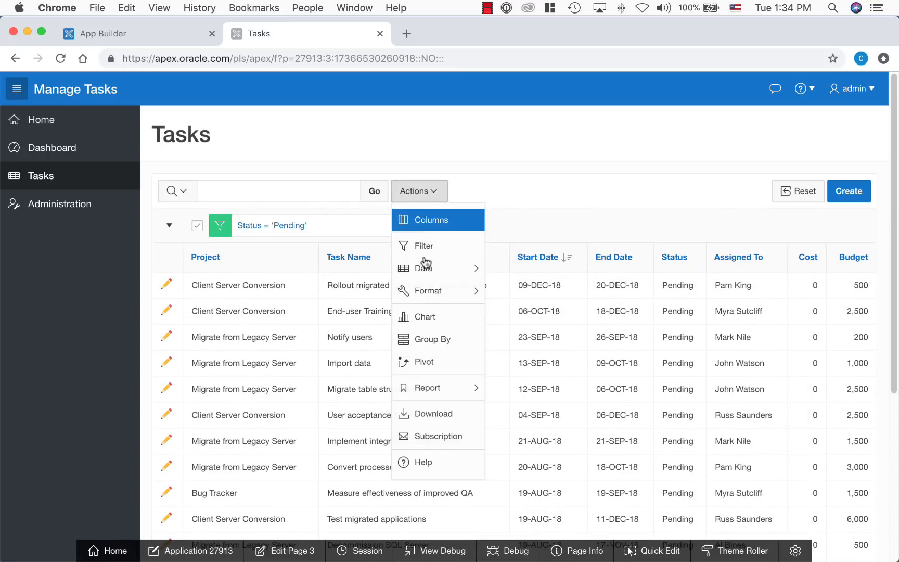
Add a pie chart labelled by Project with Count, then turn off the Pending filter.
{"action": "left_click", "coordinate": [428, 318]}
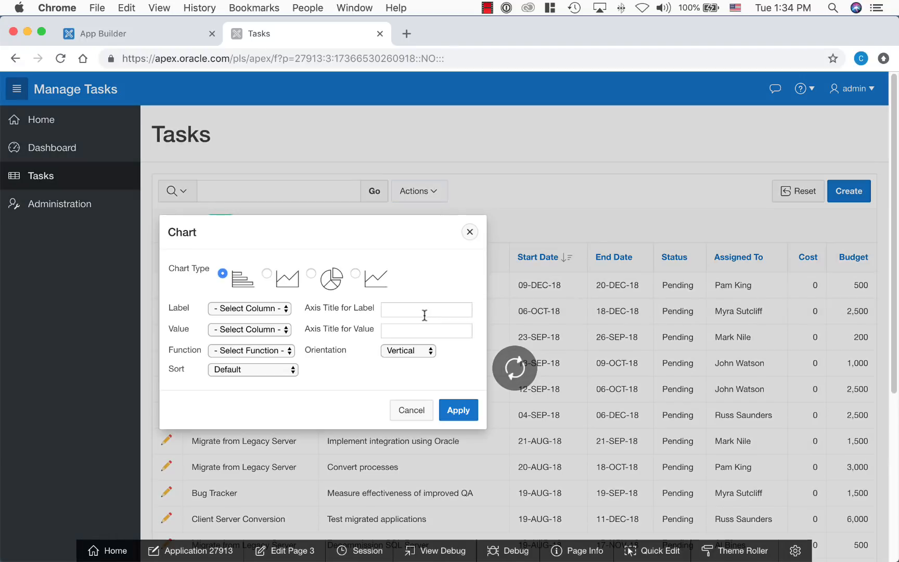
{"action": "left_click", "coordinate": [311, 274]}
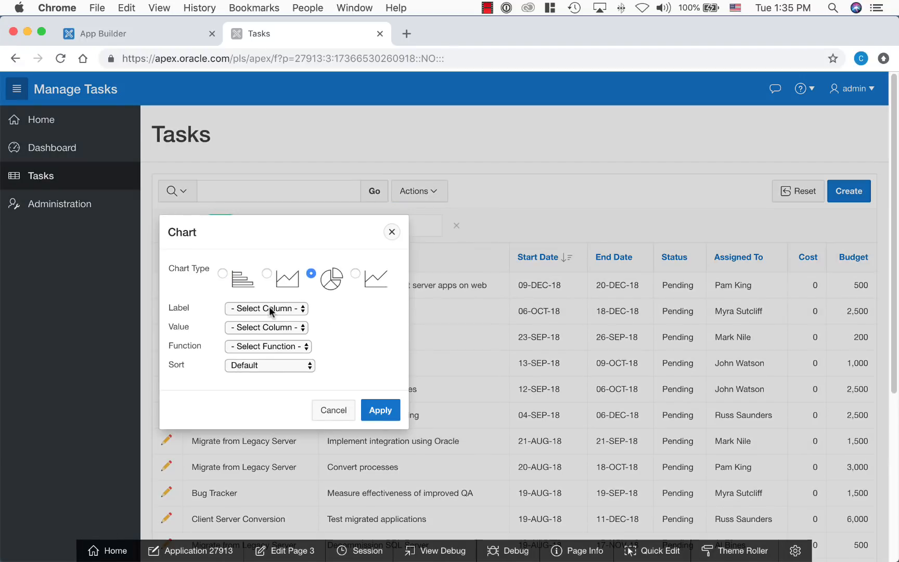
{"action": "left_click", "coordinate": [250, 308]}
{"action": "left_click", "coordinate": [270, 333]}
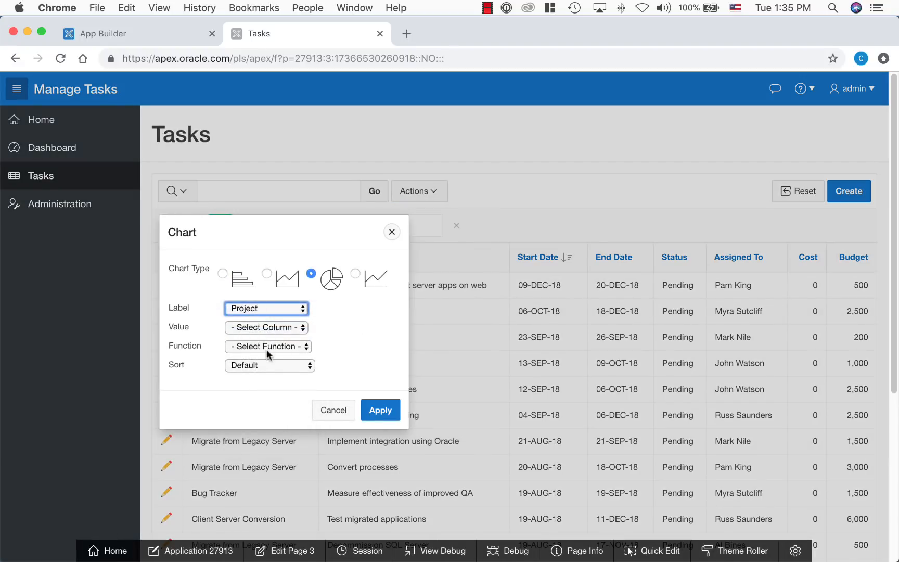
{"action": "left_click", "coordinate": [267, 347]}
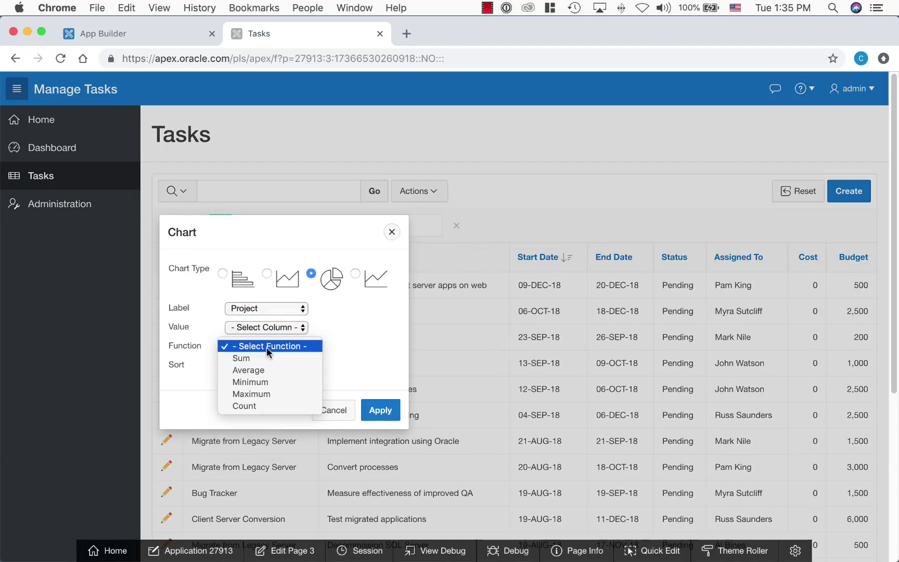
{"action": "left_click", "coordinate": [265, 404]}
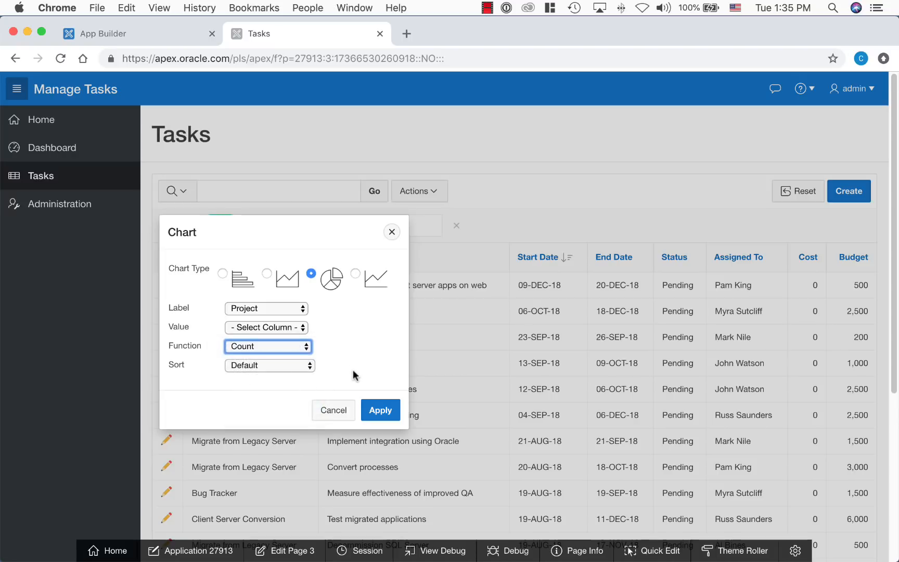
{"action": "left_click", "coordinate": [380, 411]}
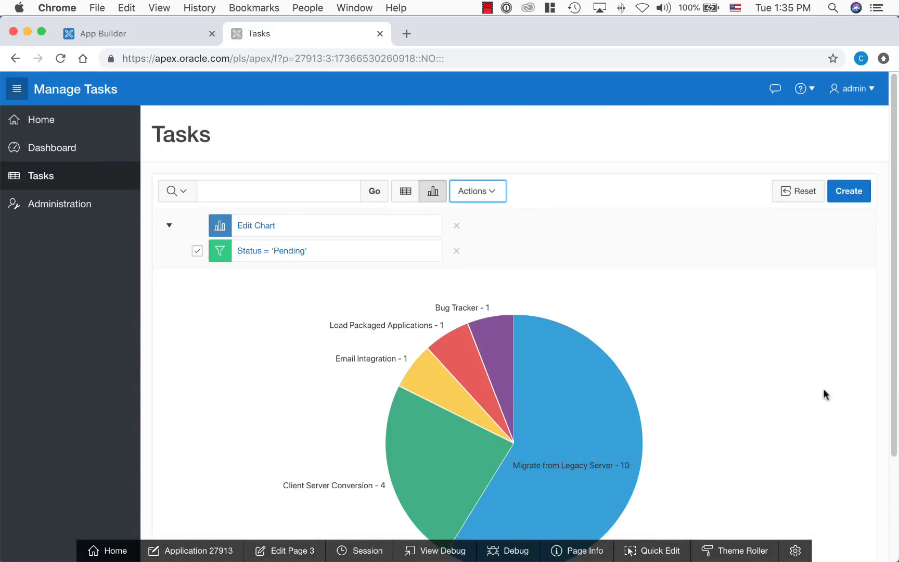
{"action": "left_click_drag", "start_coordinate": [895, 393], "coordinate": [895, 407]}
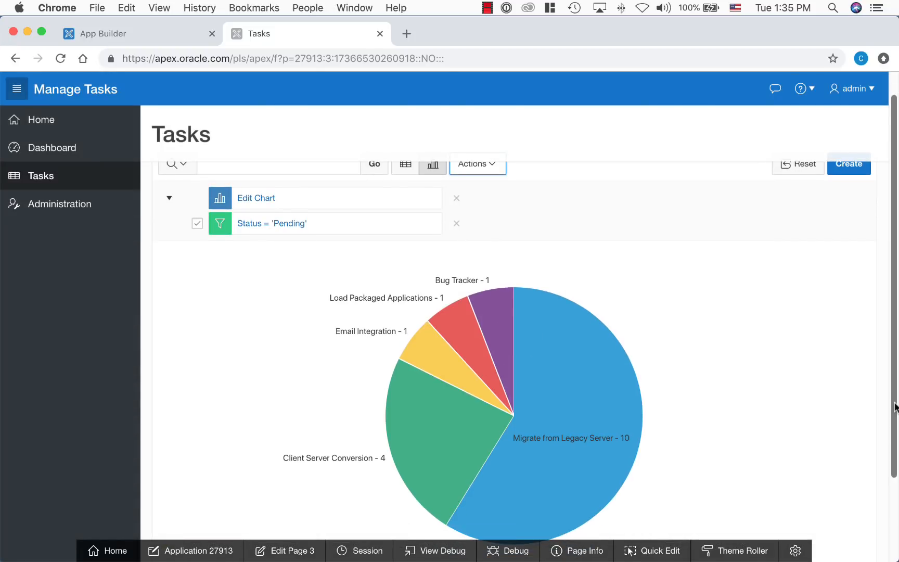
{"action": "left_click", "coordinate": [195, 223]}
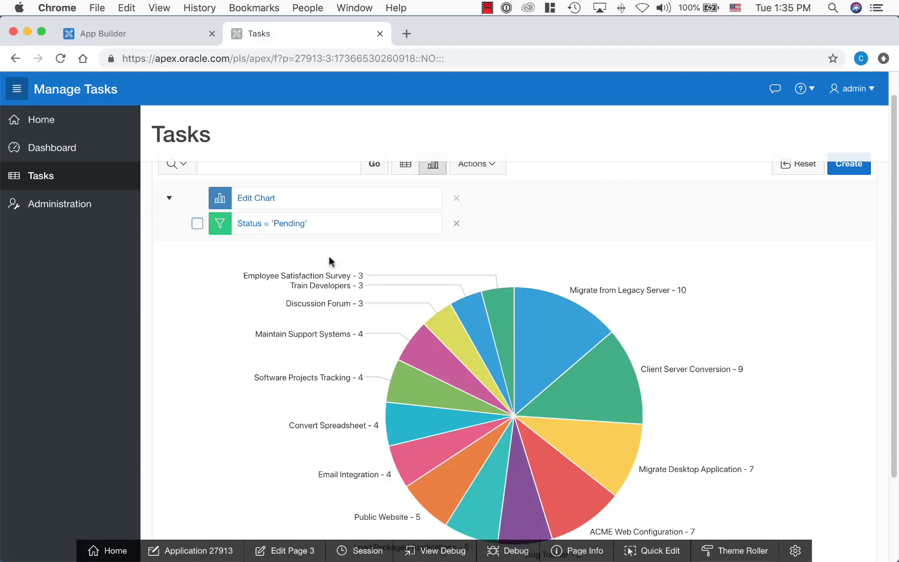
{"action": "left_click_drag", "start_coordinate": [895, 319], "coordinate": [895, 375]}
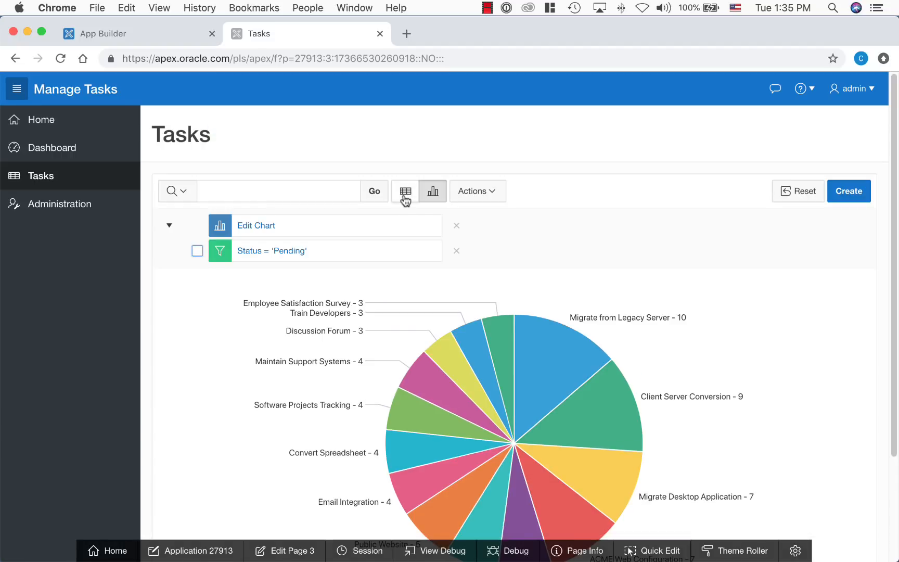
Back on the report grid, start a pivot with Status as pivot column and Project as row column.
{"action": "left_click", "coordinate": [406, 193]}
{"action": "left_click", "coordinate": [477, 191]}
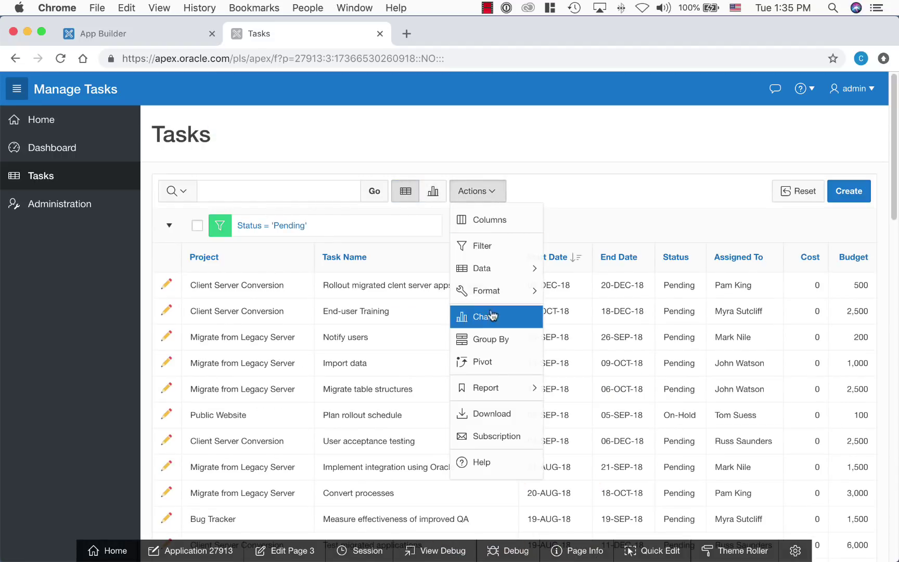
{"action": "left_click", "coordinate": [488, 364]}
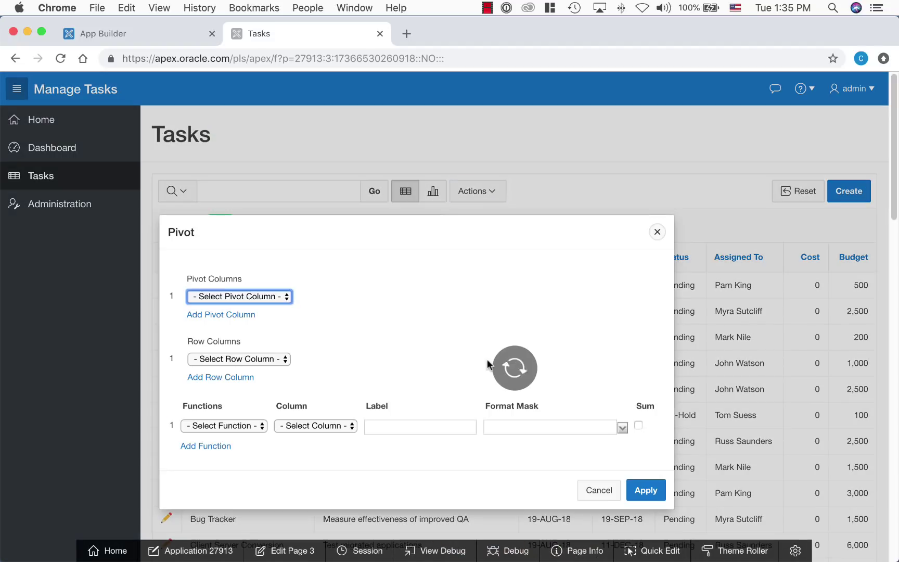
{"action": "left_click", "coordinate": [253, 297]}
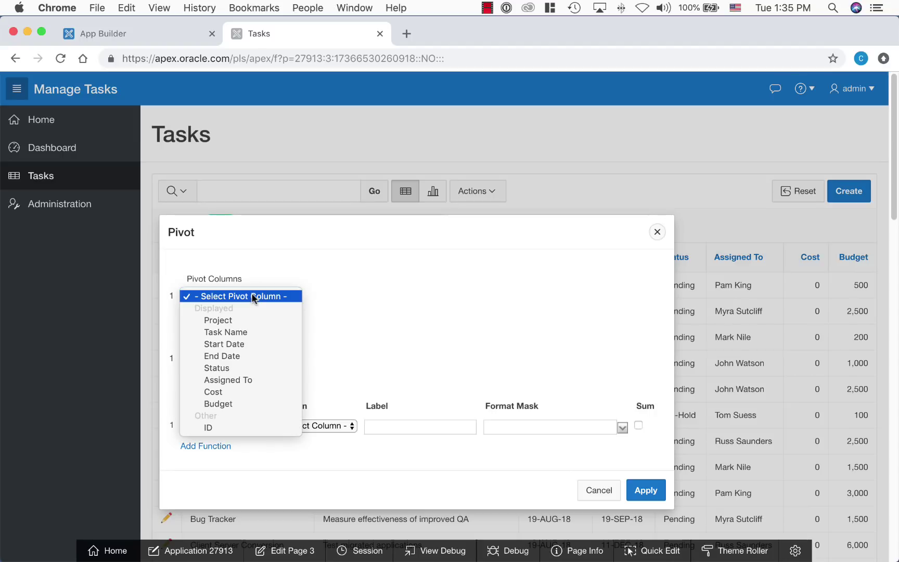
{"action": "left_click", "coordinate": [248, 367]}
{"action": "left_click", "coordinate": [248, 359]}
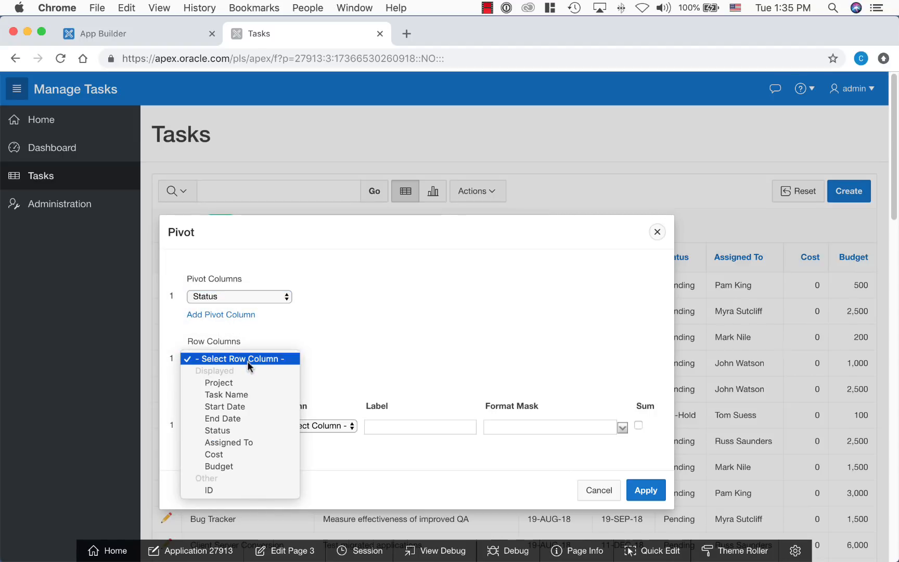
{"action": "left_click", "coordinate": [245, 382]}
Average the Cost column with $5,234.10 format and a Sum total row, and apply the pivot.
{"action": "left_click", "coordinate": [242, 426]}
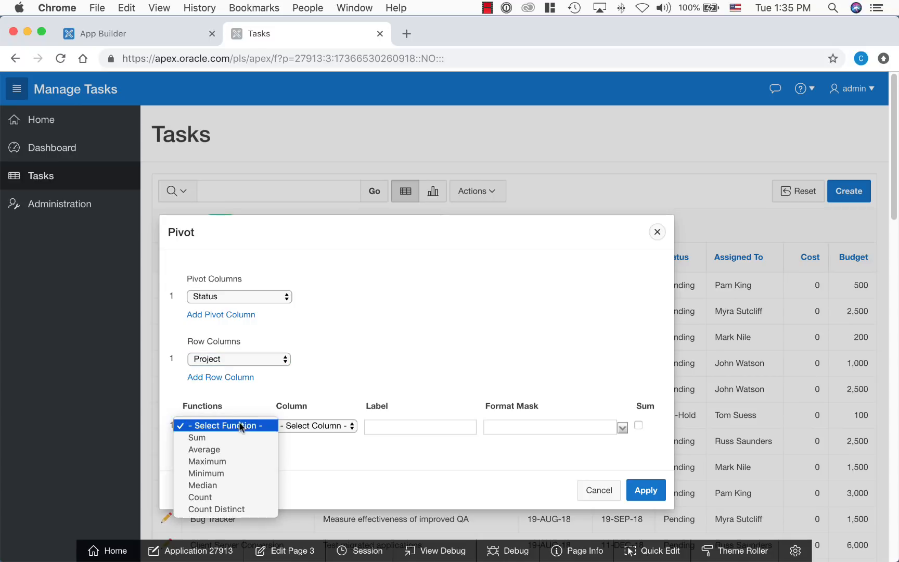
{"action": "left_click", "coordinate": [235, 448]}
{"action": "left_click", "coordinate": [320, 424]}
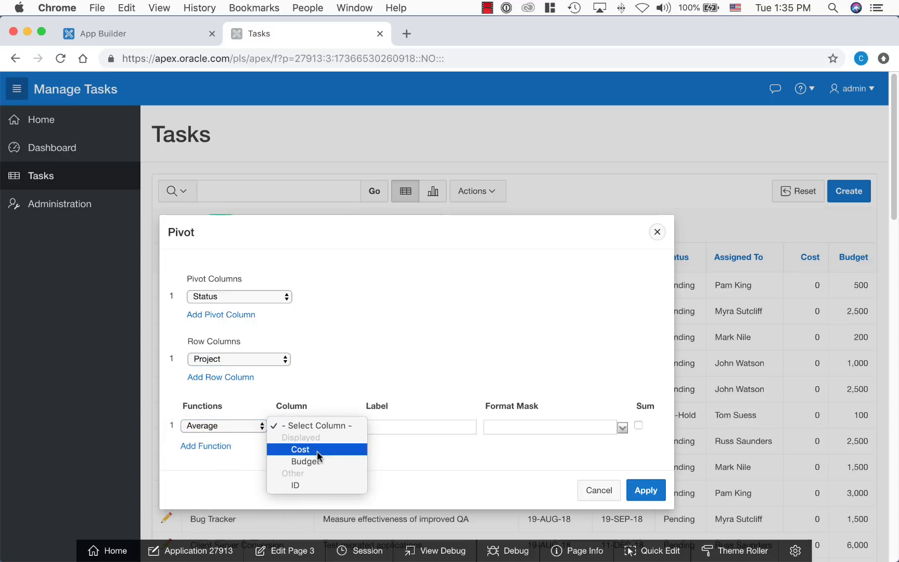
{"action": "left_click", "coordinate": [317, 450]}
{"action": "left_click", "coordinate": [623, 427]}
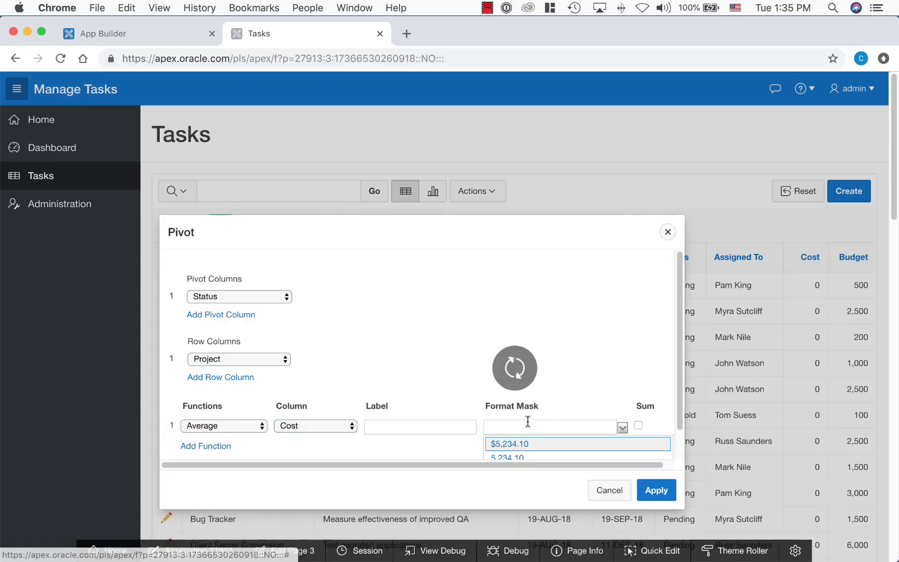
{"action": "left_click", "coordinate": [518, 446]}
{"action": "left_click", "coordinate": [639, 425]}
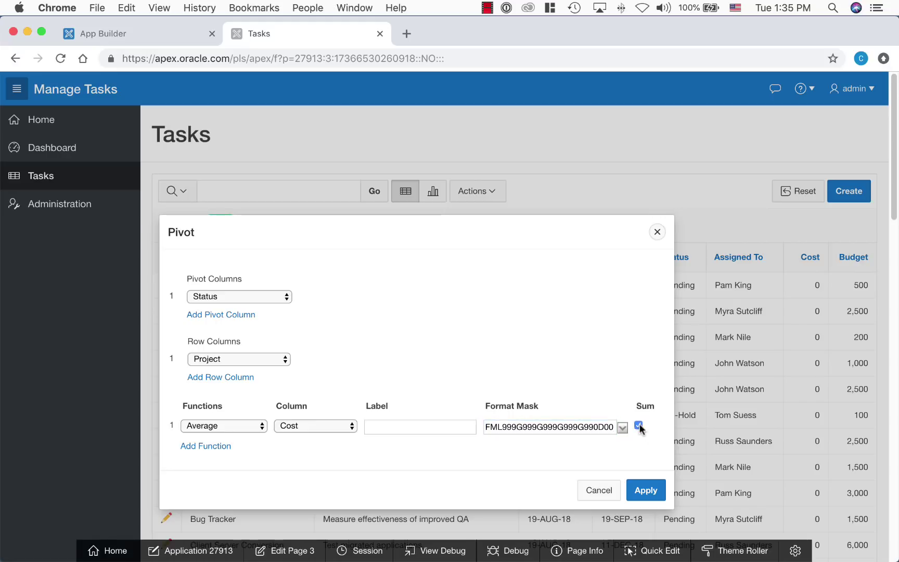
{"action": "left_click", "coordinate": [646, 490]}
{"action": "scroll", "coordinate": [533, 351], "scroll_direction": "down", "scroll_amount": 5}
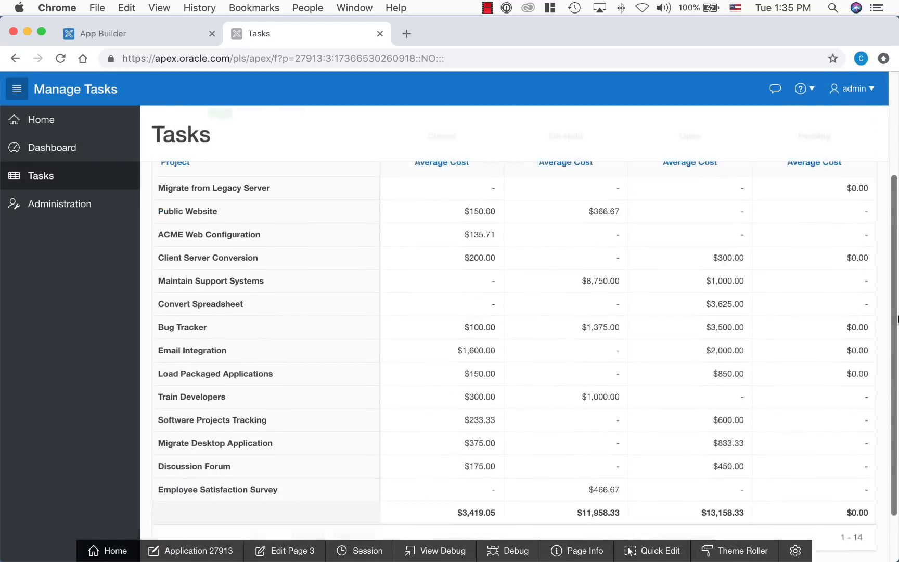
{"action": "scroll", "coordinate": [534, 351], "scroll_direction": "down", "scroll_amount": 2}
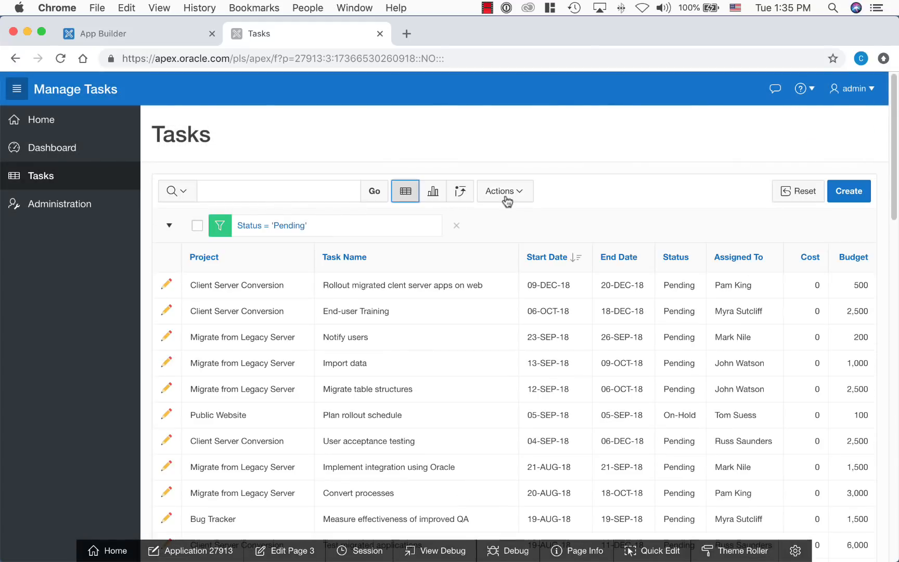
{"action": "left_click", "coordinate": [503, 192]}
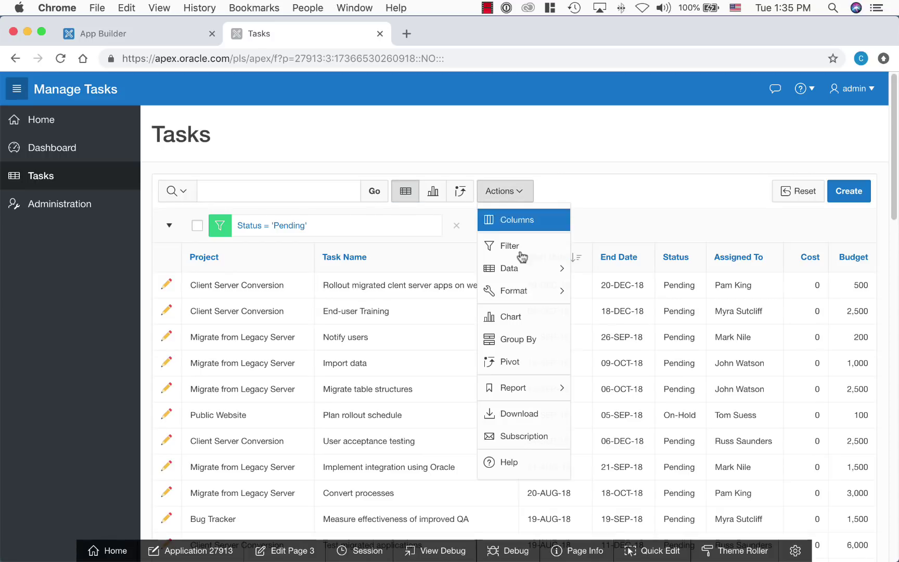
{"action": "left_click", "coordinate": [520, 414]}
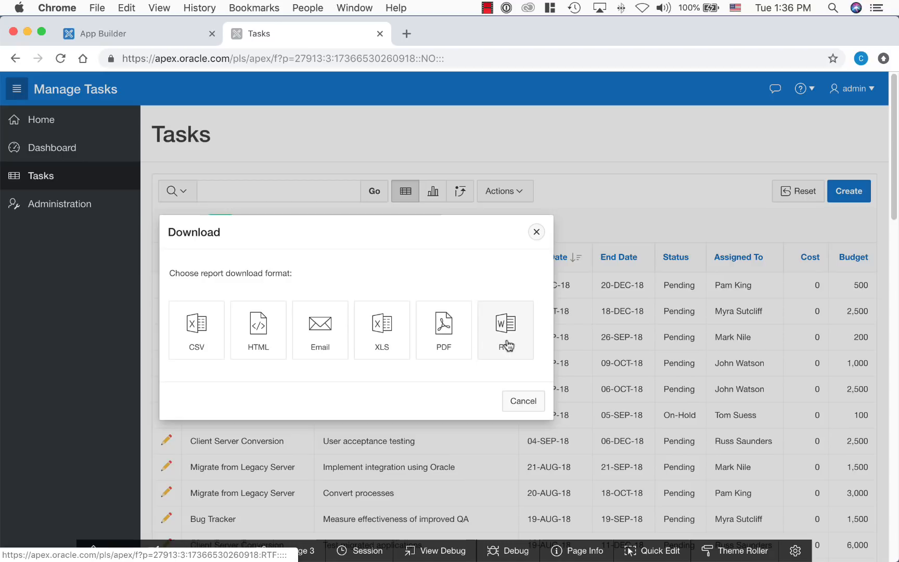
{"action": "left_click", "coordinate": [520, 400]}
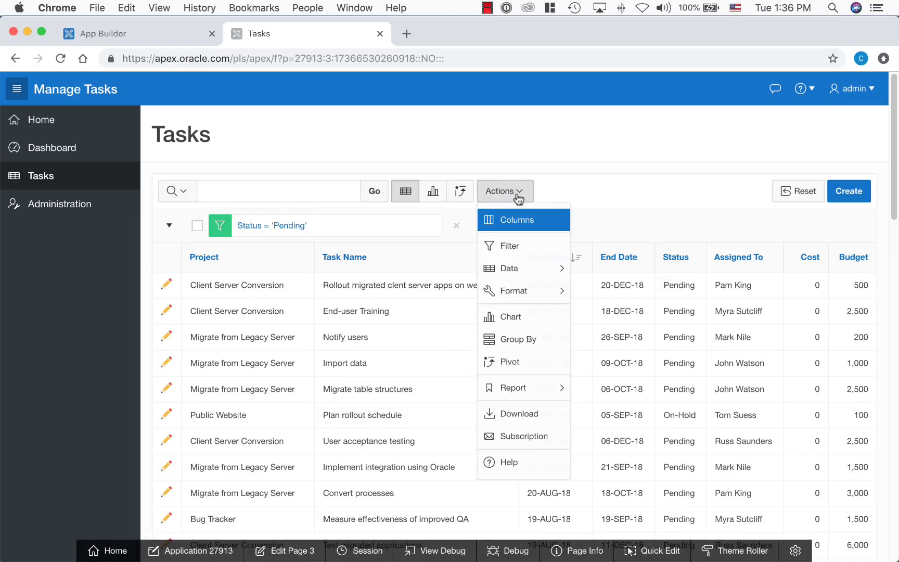
Save the Tasks report as a public named report 'task updates' via Actions > Report > Save Report.
{"action": "mouse_move", "coordinate": [514, 388]}
{"action": "left_click", "coordinate": [600, 394]}
{"action": "left_click", "coordinate": [311, 288]}
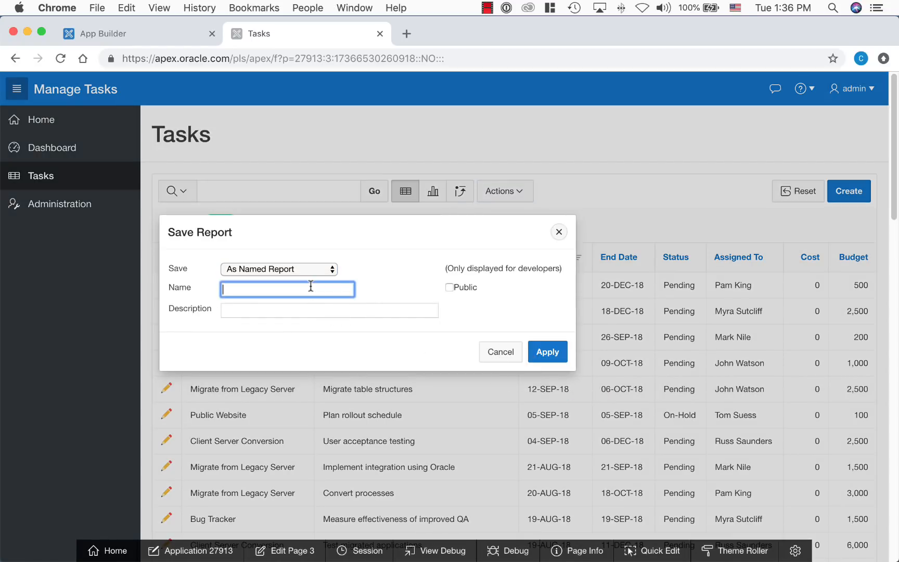
{"action": "type", "text": "task u"}
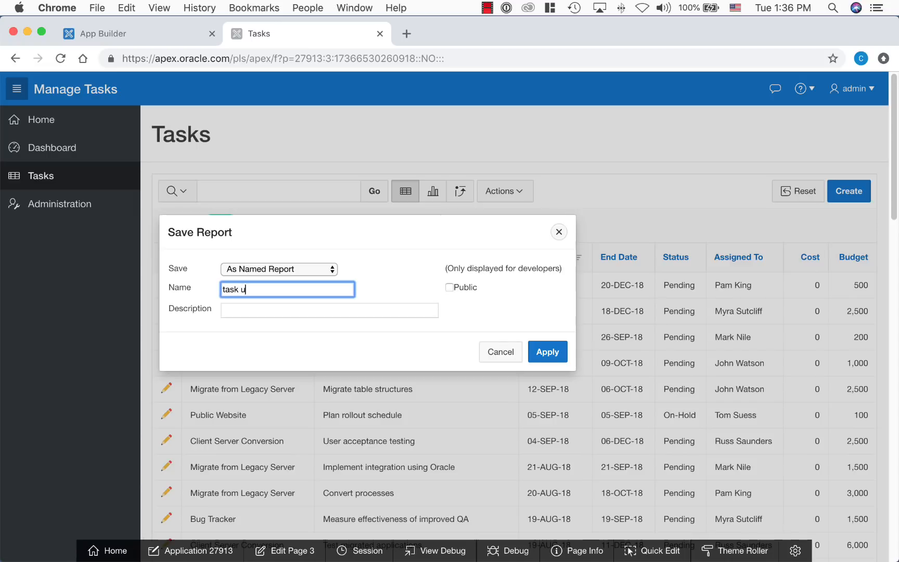
{"action": "type", "text": "pdae"}
{"action": "left_click", "coordinate": [450, 287]}
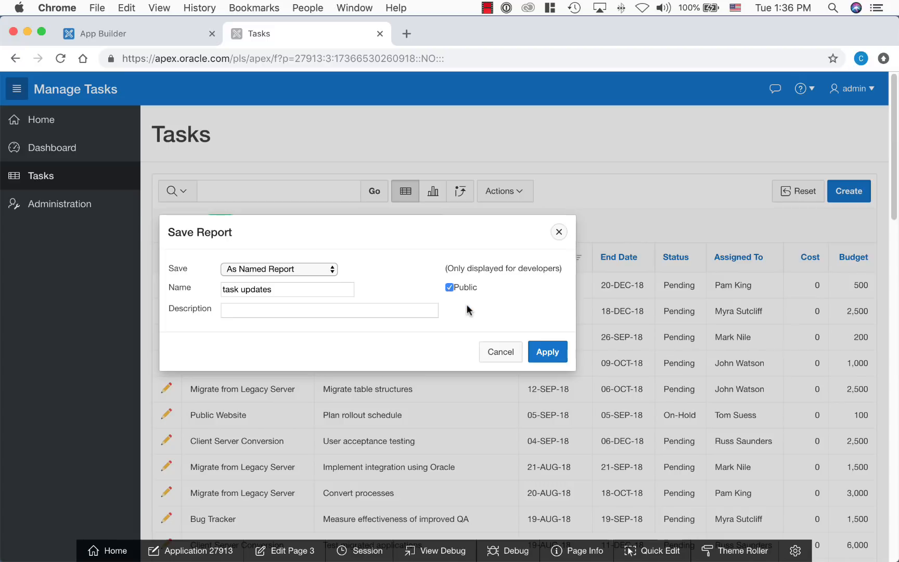
{"action": "left_click", "coordinate": [547, 351]}
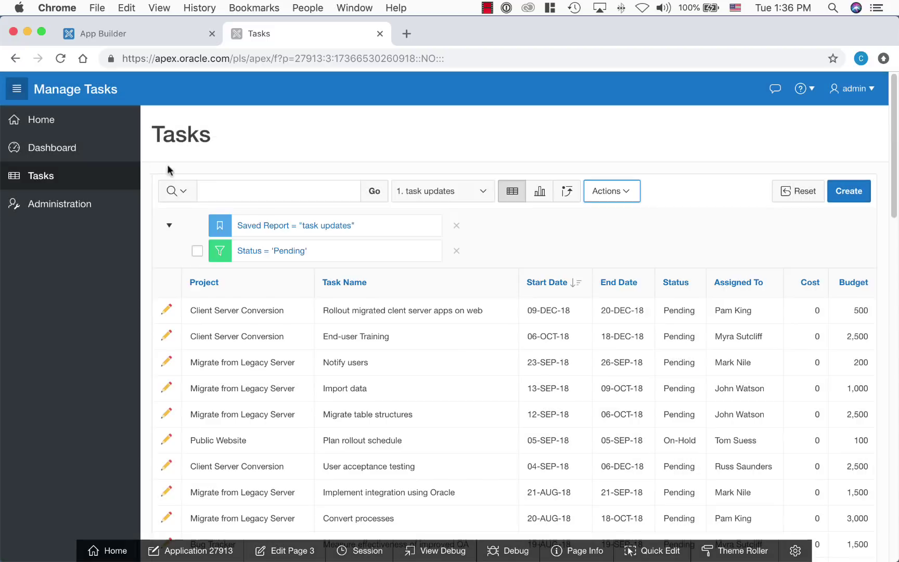
Open the Dashboard and drill into the Open slice of the status chart to list only Open tasks.
{"action": "left_click", "coordinate": [52, 147]}
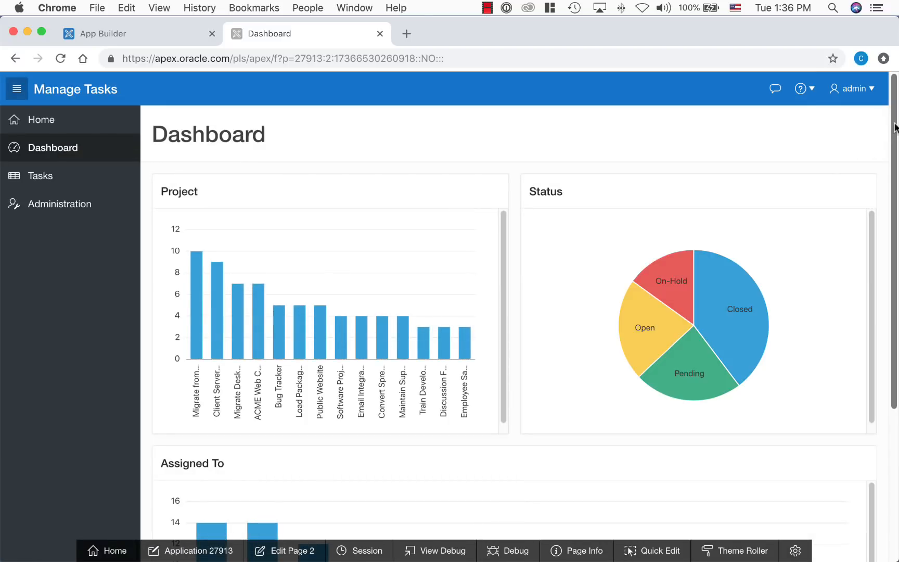
{"action": "mouse_move", "coordinate": [893, 98]}
{"action": "left_mouse_down"}
{"action": "mouse_move", "coordinate": [895, 242]}
{"action": "mouse_move", "coordinate": [883, 134]}
{"action": "left_mouse_up"}
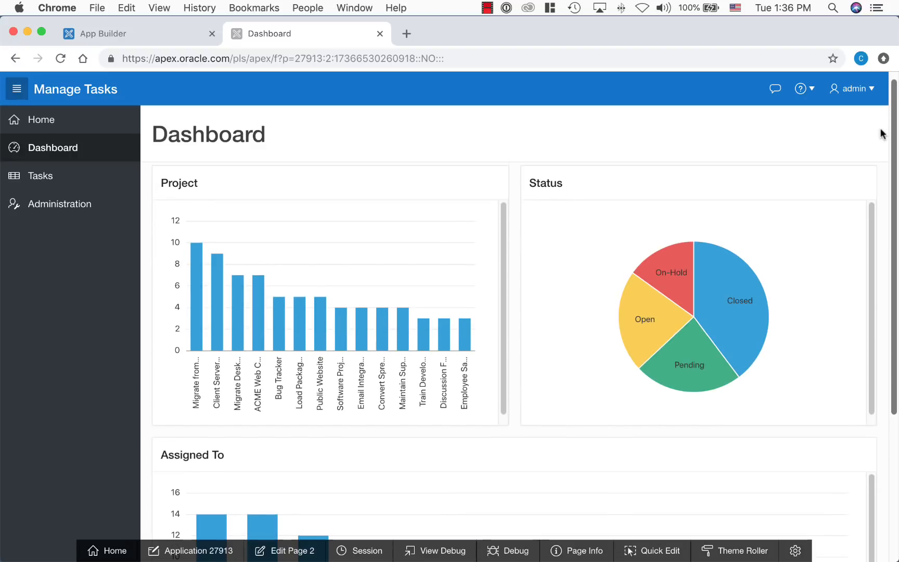
{"action": "left_click", "coordinate": [634, 323]}
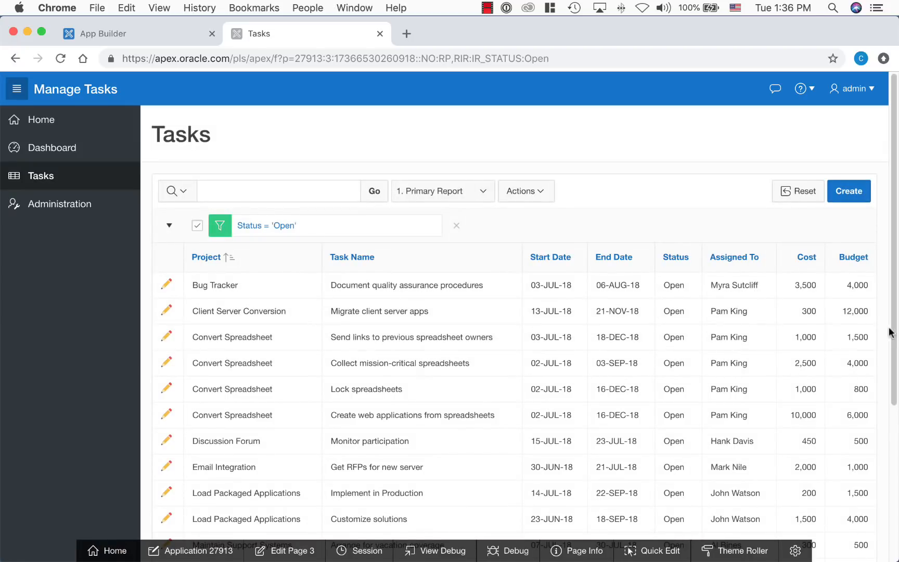
Submit neutral-rated feedback requesting a Calendar page for Tasks and dismiss the confirmation.
{"action": "left_click", "coordinate": [775, 90]}
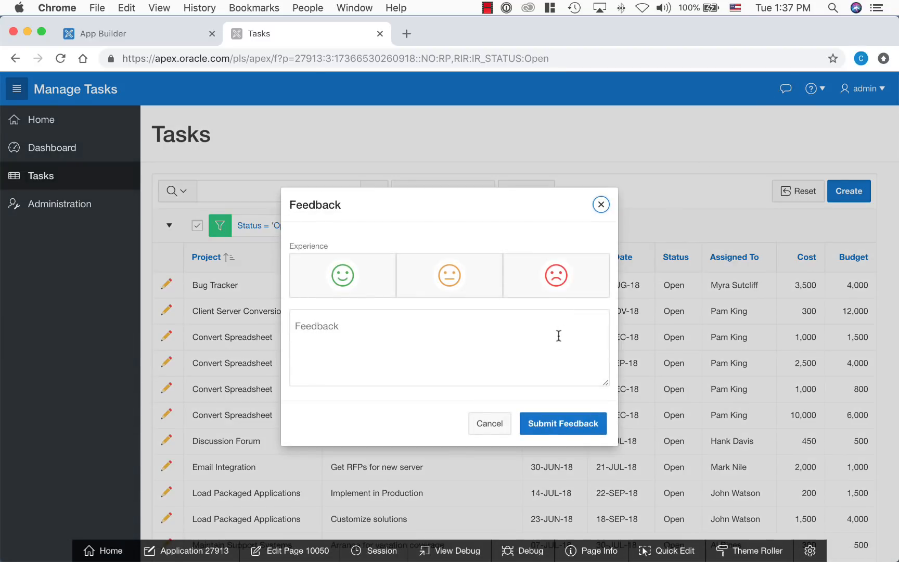
{"action": "left_click", "coordinate": [559, 336]}
{"action": "type", "text": "Please add Calend"}
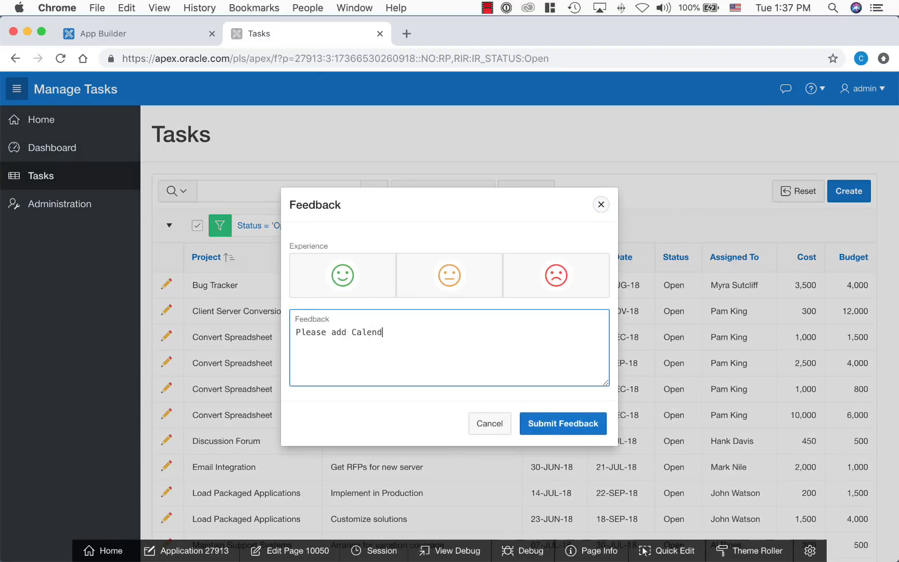
{"action": "type", "text": "ar page to show Tasks"}
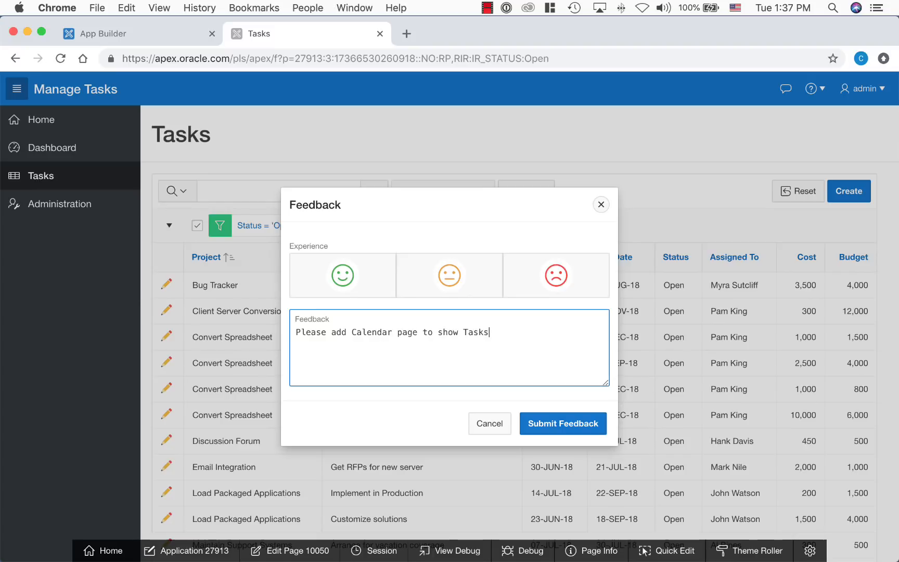
{"action": "left_click", "coordinate": [449, 275]}
{"action": "left_click", "coordinate": [563, 424]}
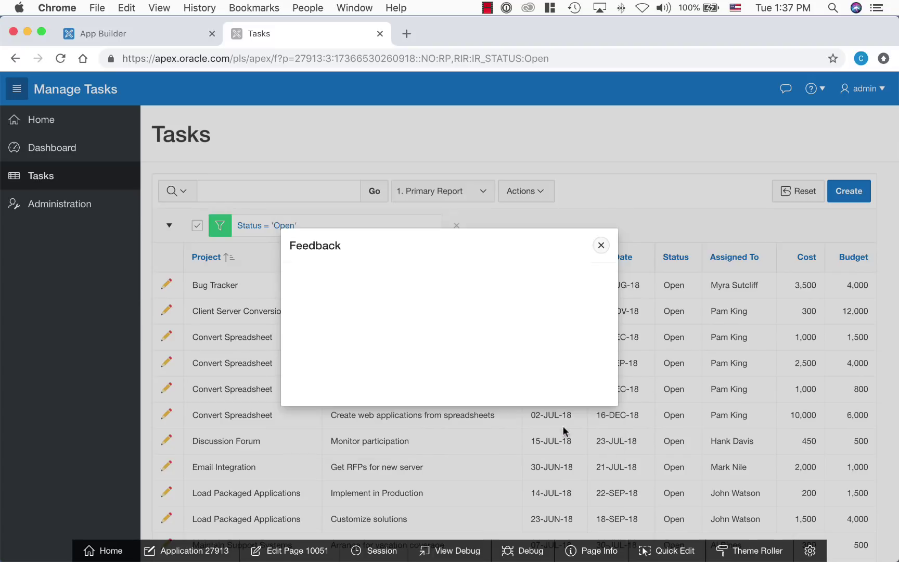
{"action": "left_click", "coordinate": [601, 245]}
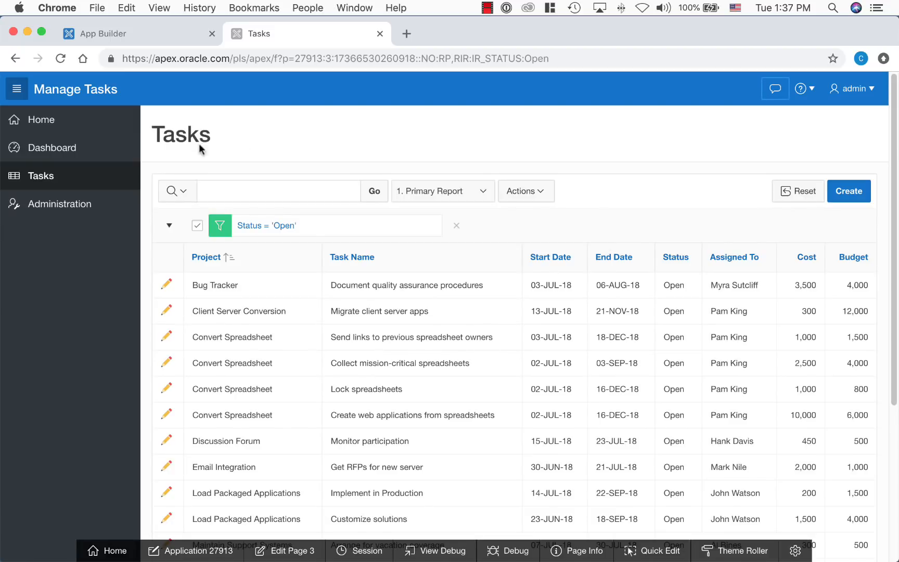
Open Administration > User Feedback to see the Calendar-page request filed with No Action.
{"action": "left_click", "coordinate": [79, 206]}
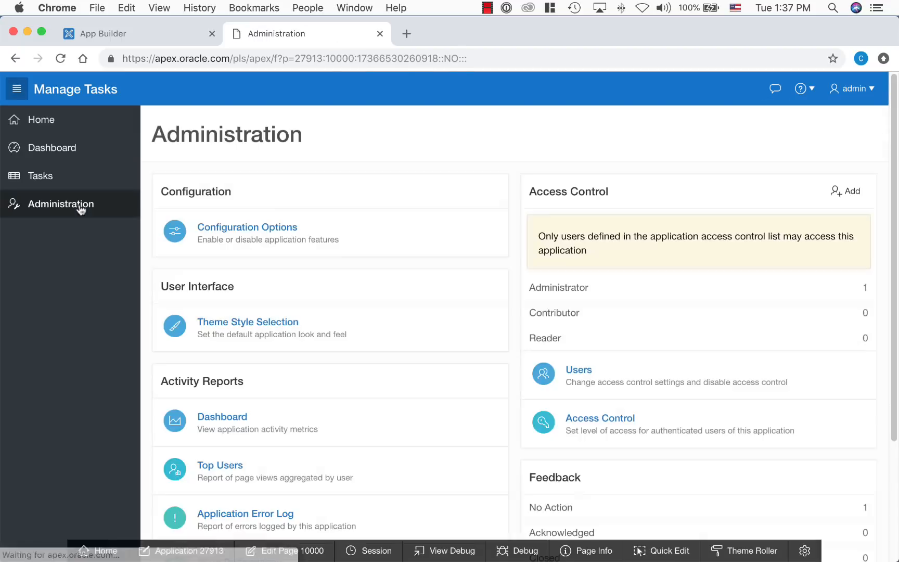
{"action": "left_click_drag", "start_coordinate": [894, 301], "coordinate": [896, 448]}
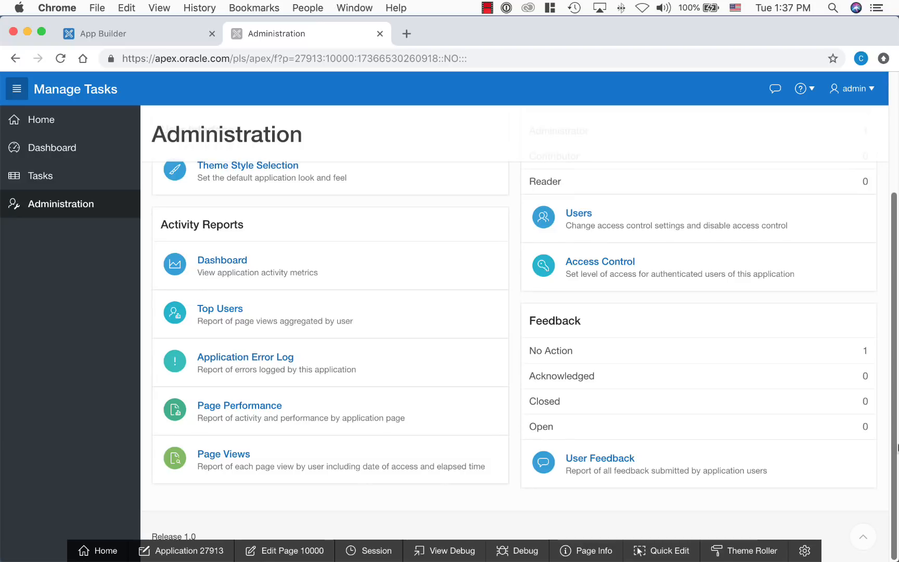
{"action": "left_click", "coordinate": [660, 463]}
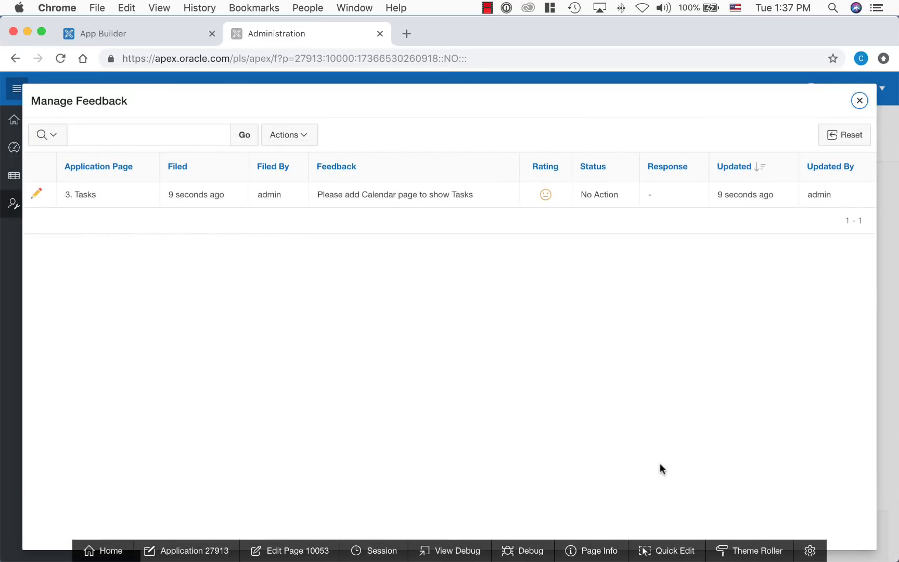
Start the Create Page wizard for a Calendar page and advance to its Source step.
{"action": "left_click", "coordinate": [134, 33]}
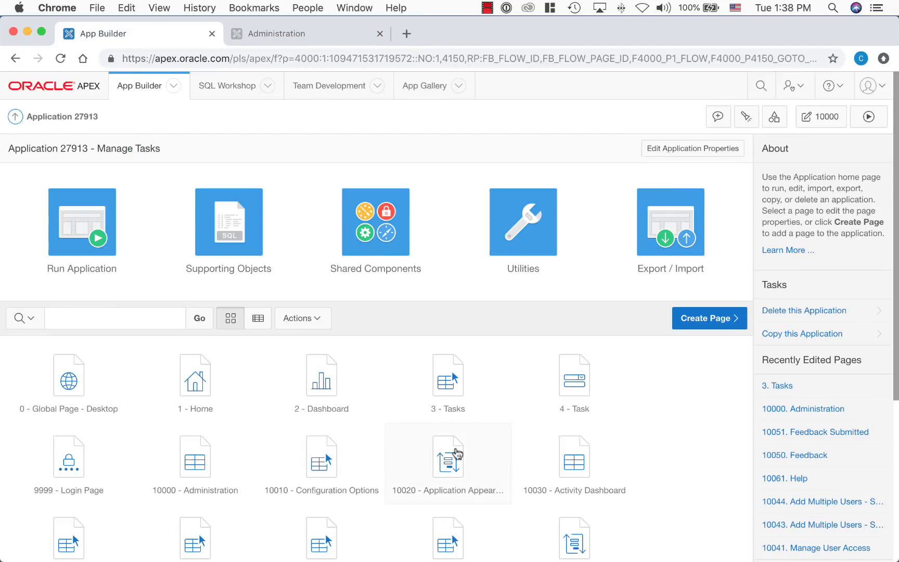
{"action": "left_click", "coordinate": [688, 321]}
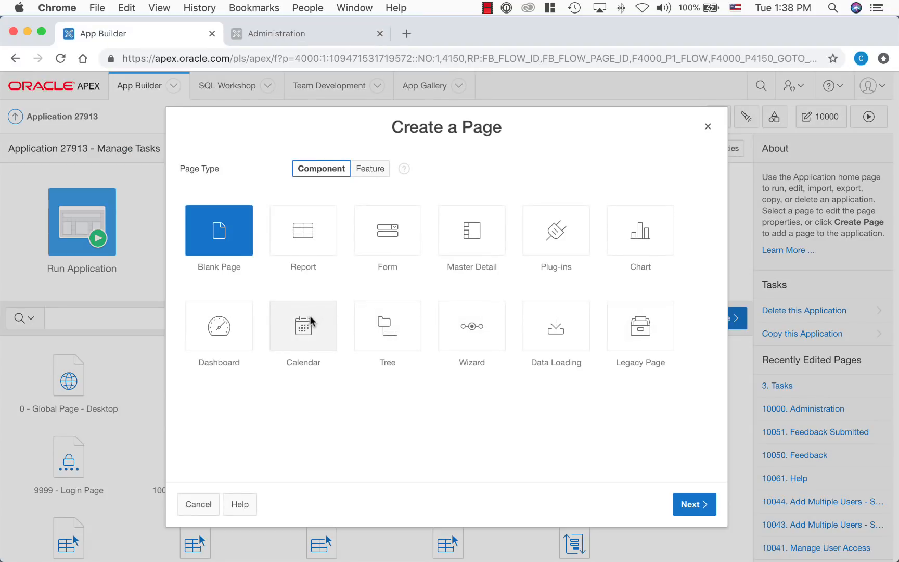
{"action": "left_click", "coordinate": [307, 329]}
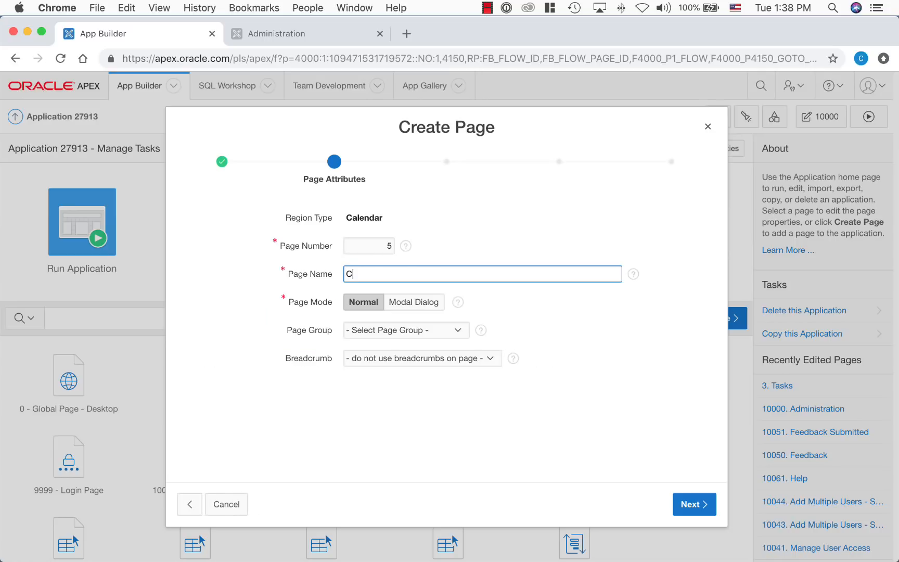
{"action": "type", "text": "Calendar"}
{"action": "left_click", "coordinate": [693, 505]}
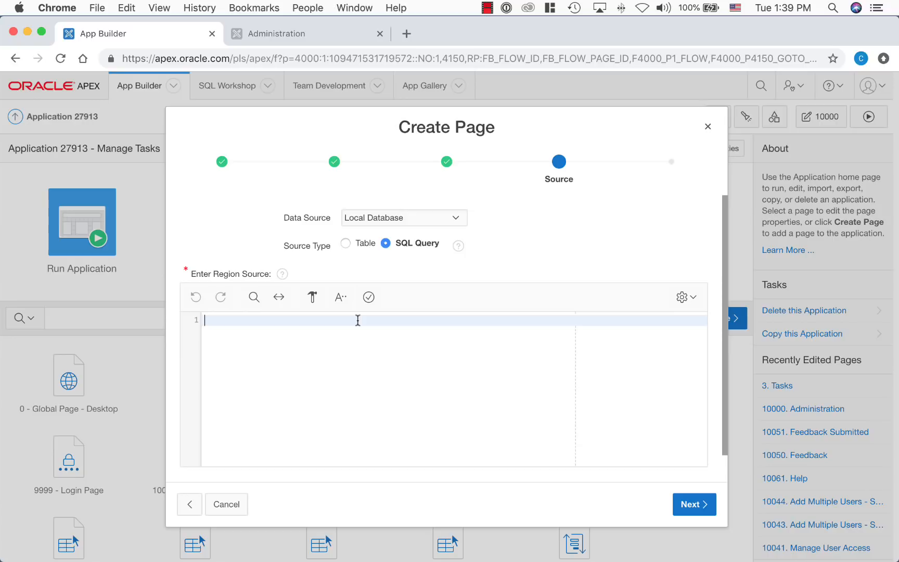
{"action": "type", "text": "select * from tasks"}
Validate 'select * from tasks', set Display Column to TASK_NAME on START_DATE, and create page 5.
{"action": "left_click", "coordinate": [371, 298]}
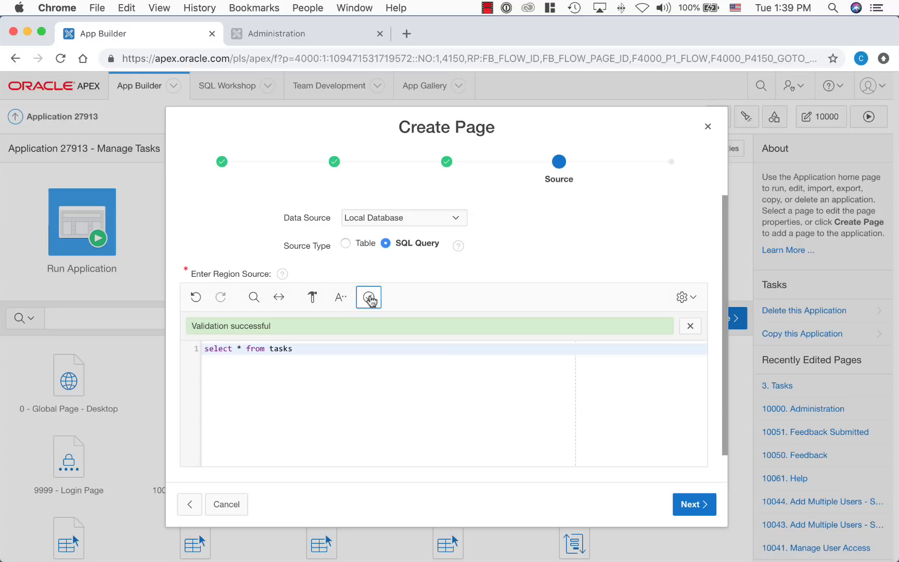
{"action": "left_click", "coordinate": [694, 504]}
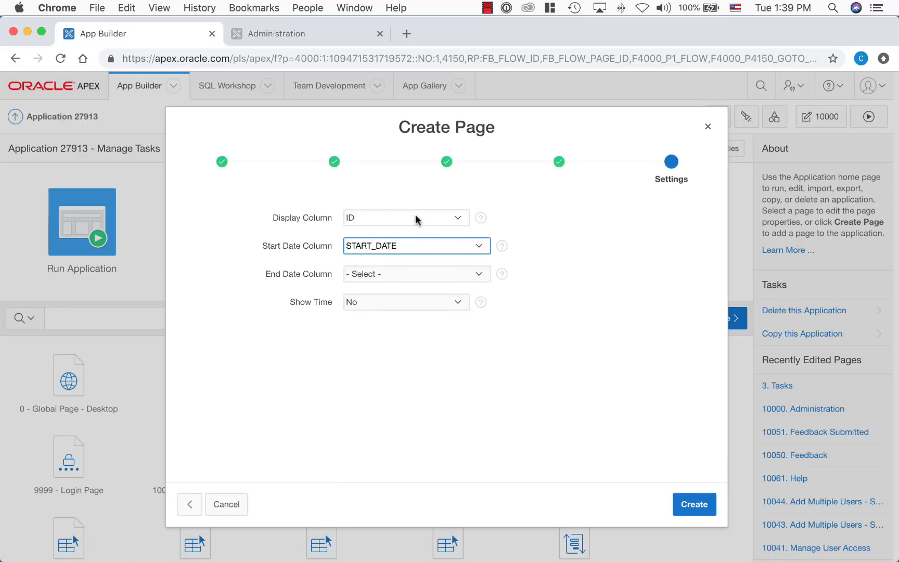
{"action": "left_click", "coordinate": [415, 217]}
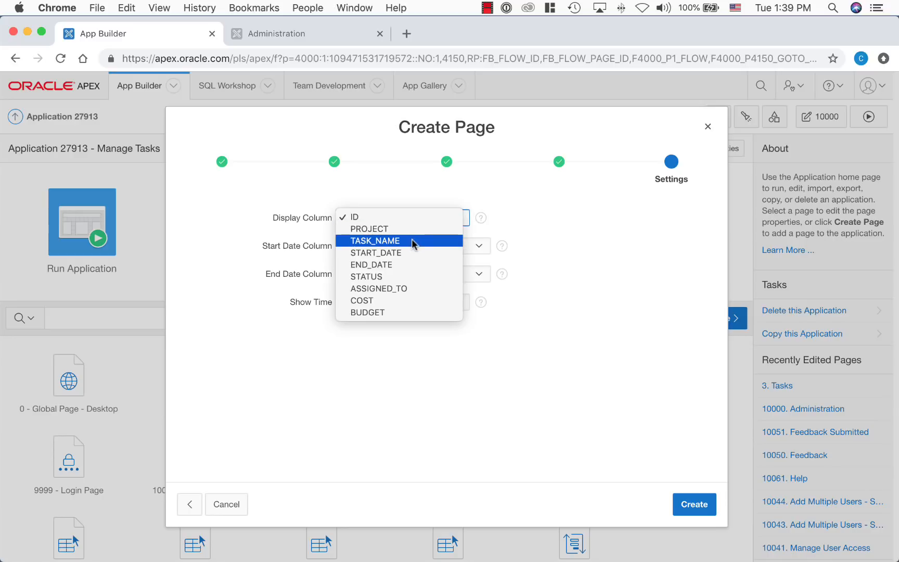
{"action": "left_click", "coordinate": [412, 240]}
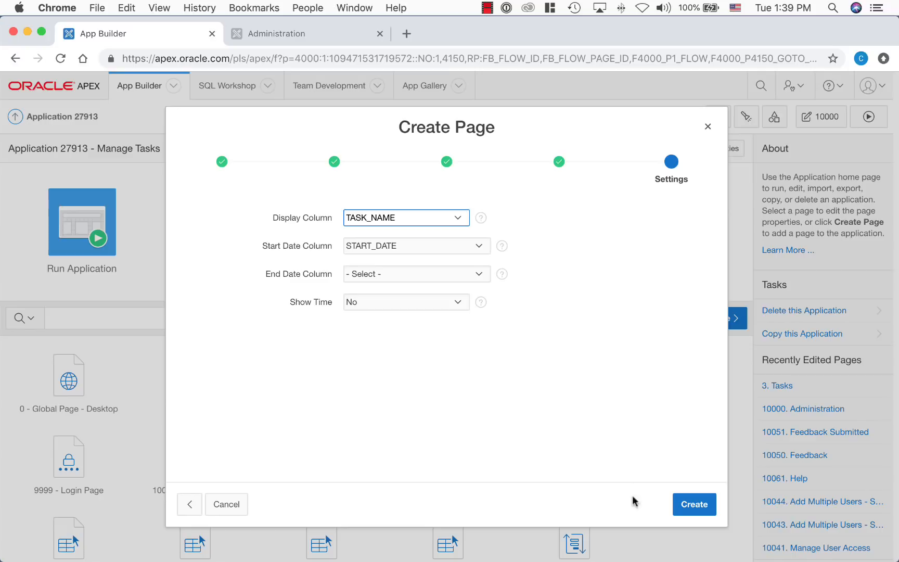
{"action": "left_click", "coordinate": [692, 504]}
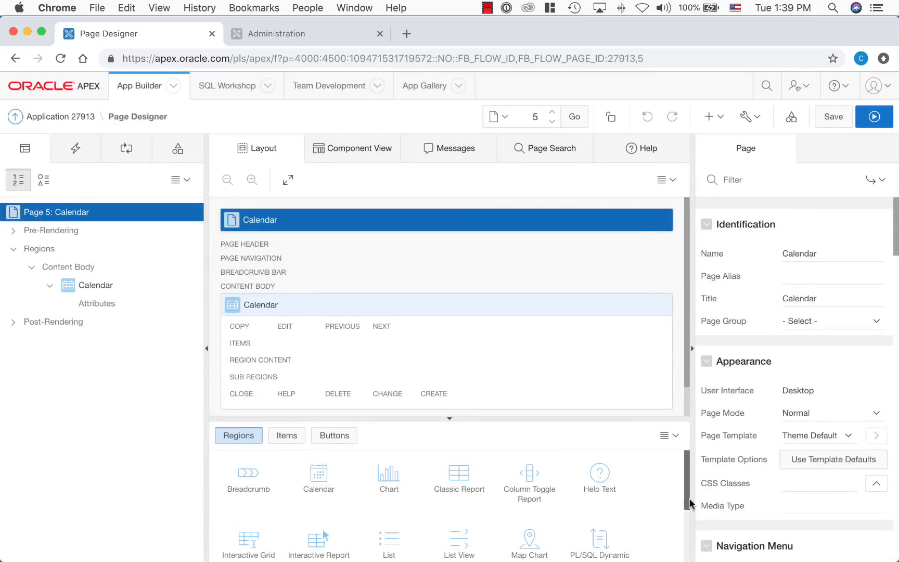
Run the Calendar page and step back month by month to August 2018.
{"action": "left_click", "coordinate": [878, 120]}
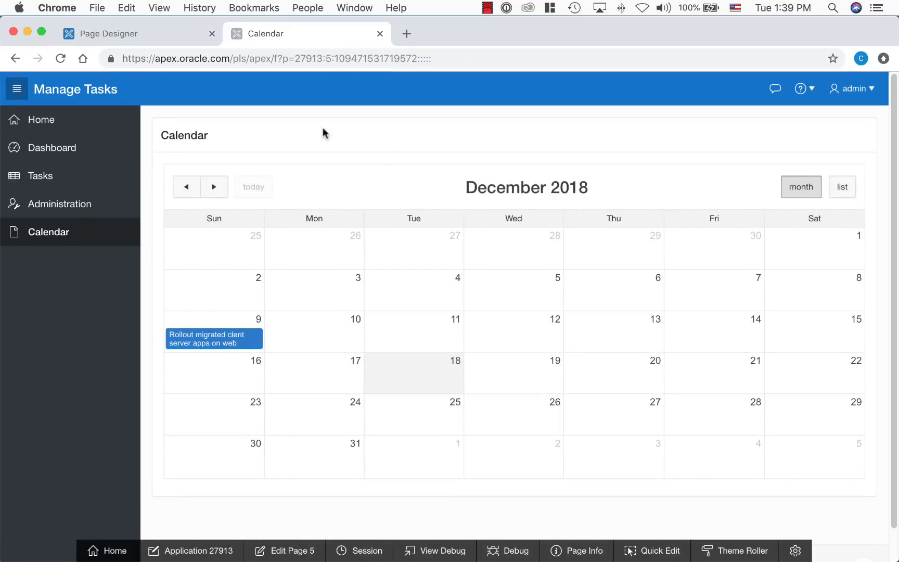
{"action": "left_click", "coordinate": [187, 187]}
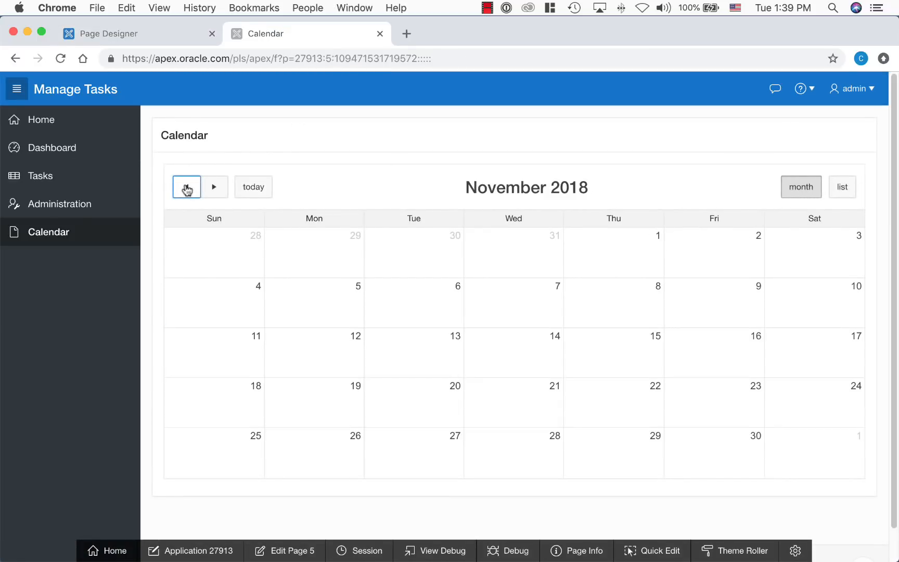
{"action": "left_click", "coordinate": [187, 188]}
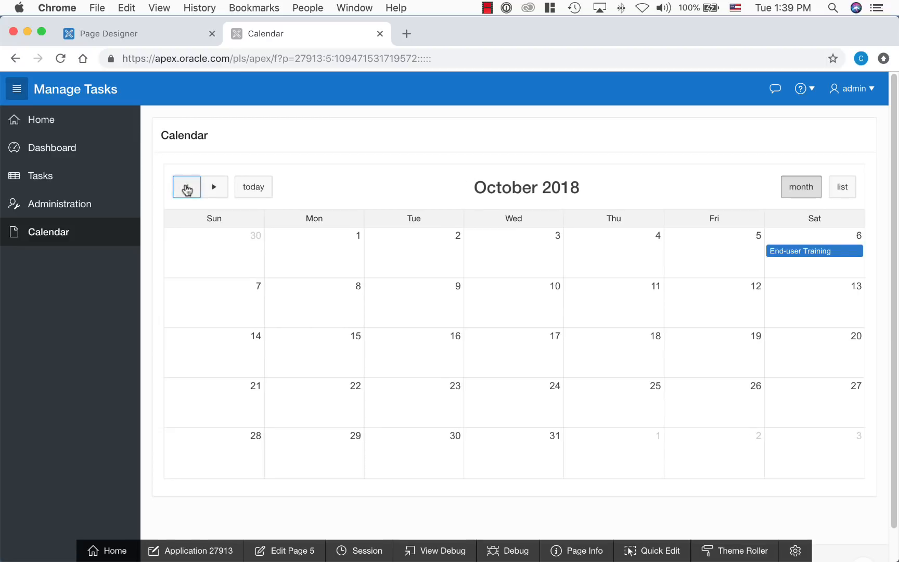
{"action": "left_click", "coordinate": [187, 187]}
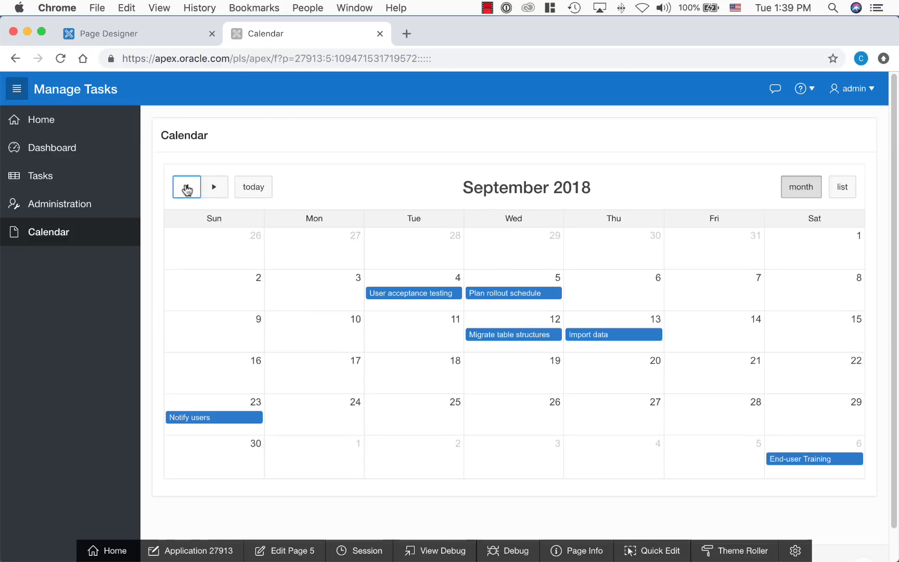
{"action": "left_click", "coordinate": [188, 187]}
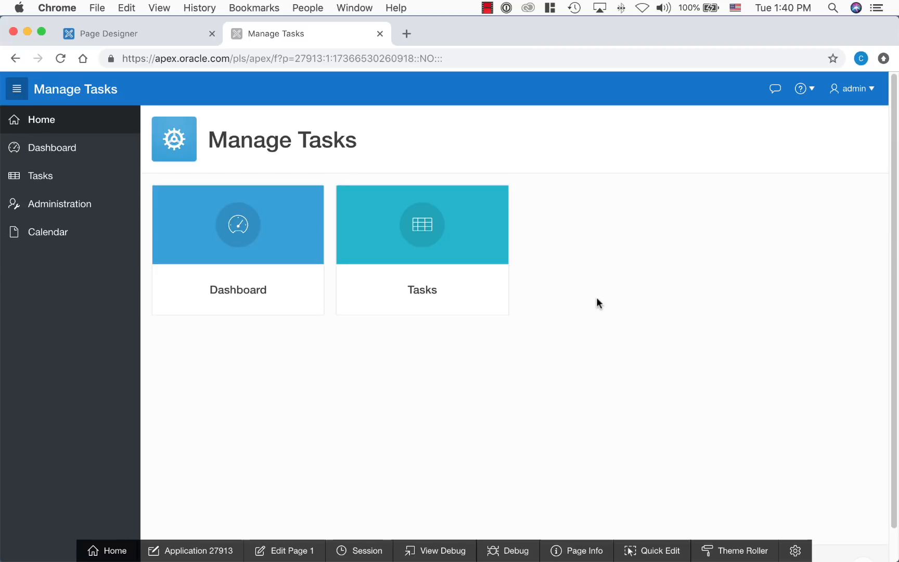
Open browser DevTools via Inspect to view the app at phone size.
{"action": "right_click", "coordinate": [596, 297]}
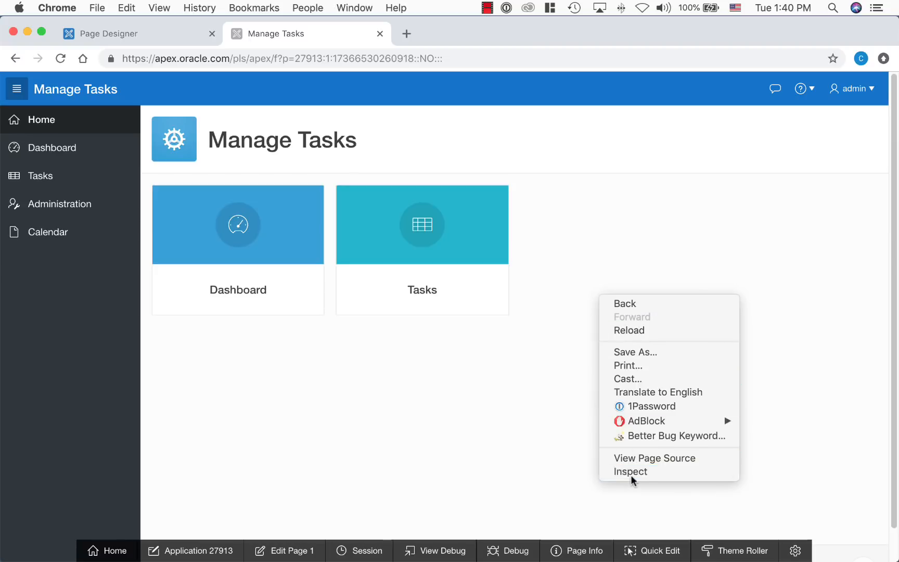
{"action": "left_click", "coordinate": [630, 475]}
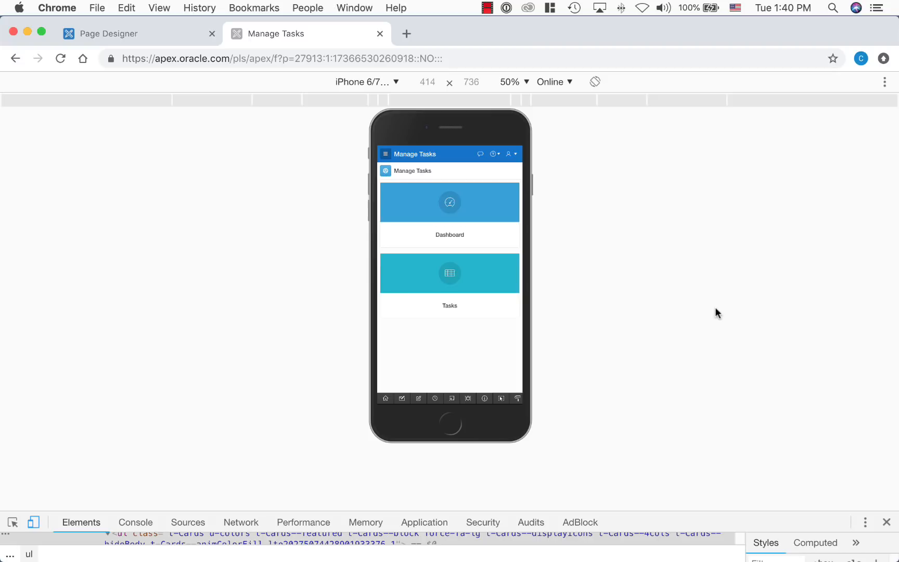
Use the hamburger menu to visit Dashboard then Calendar, showing August 2018 as a task list.
{"action": "left_click", "coordinate": [385, 154]}
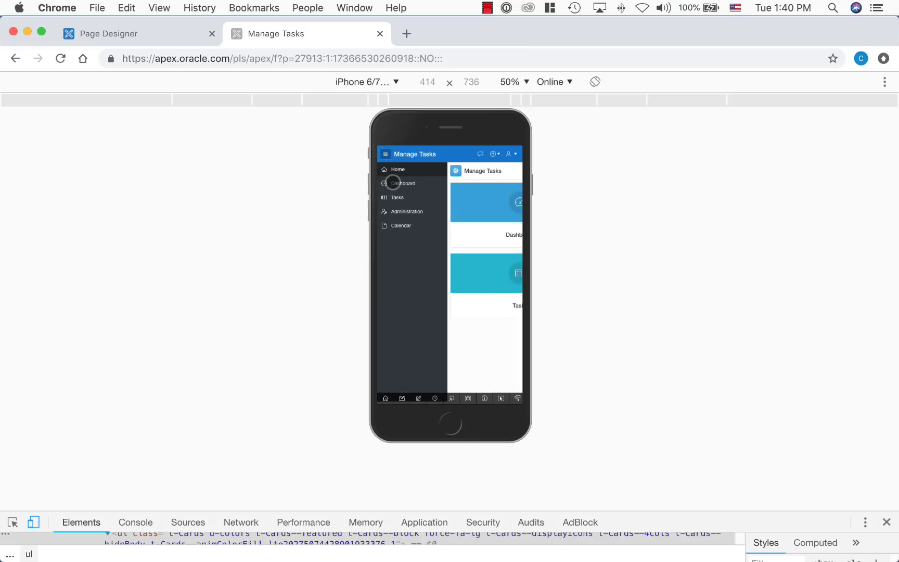
{"action": "left_click", "coordinate": [394, 184]}
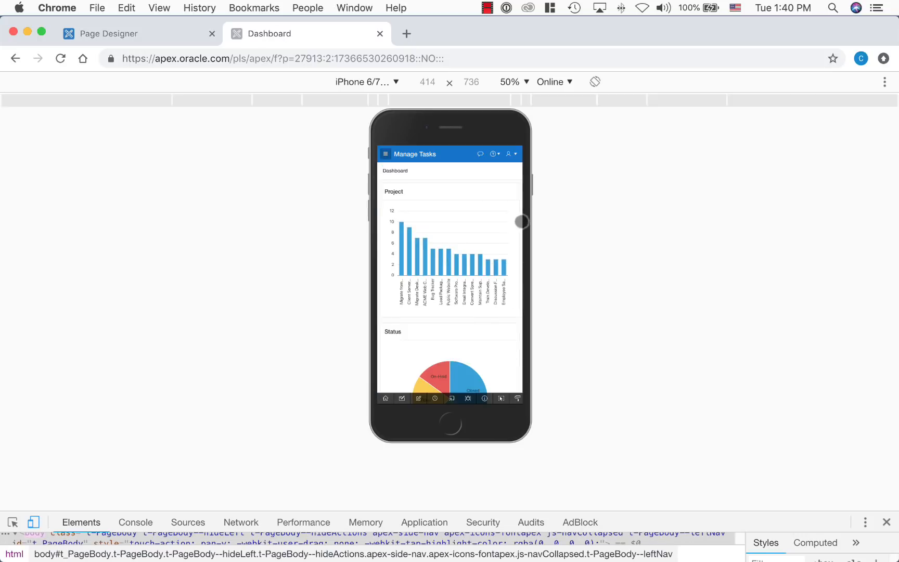
{"action": "left_click", "coordinate": [384, 153]}
{"action": "left_click", "coordinate": [386, 224]}
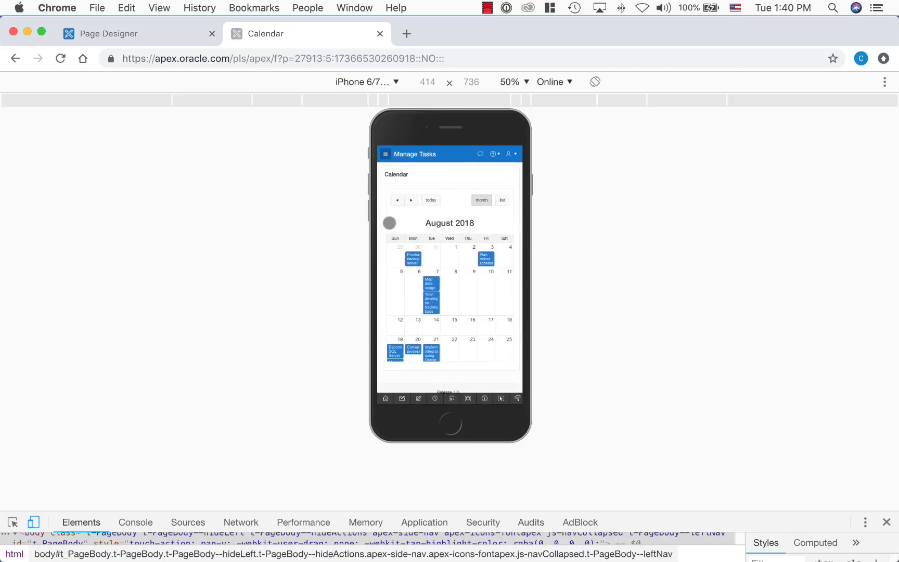
{"action": "left_click", "coordinate": [502, 201]}
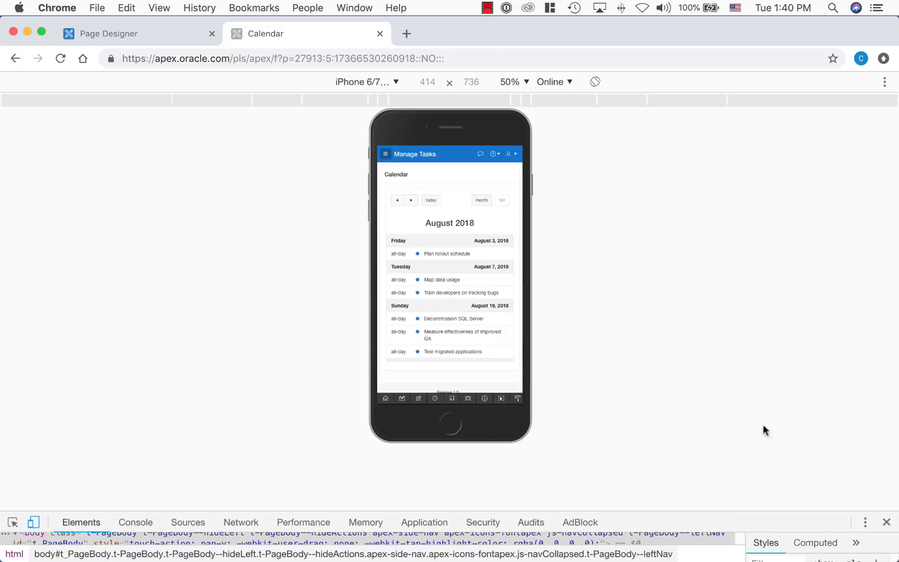
Return to desktop size, open the Tasks report of Open tasks, and select the page URL.
{"action": "left_click", "coordinate": [889, 522]}
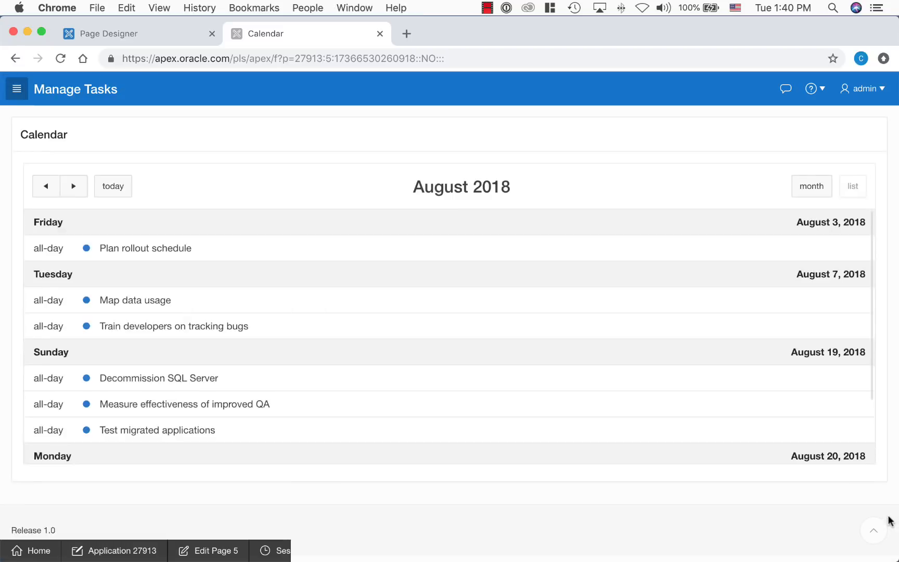
{"action": "left_click", "coordinate": [41, 174]}
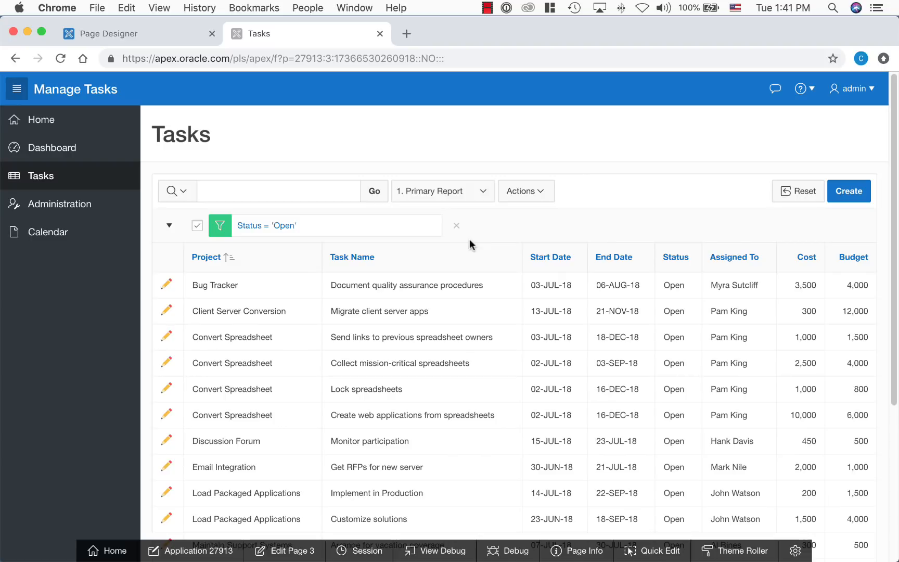
{"action": "left_click", "coordinate": [481, 58]}
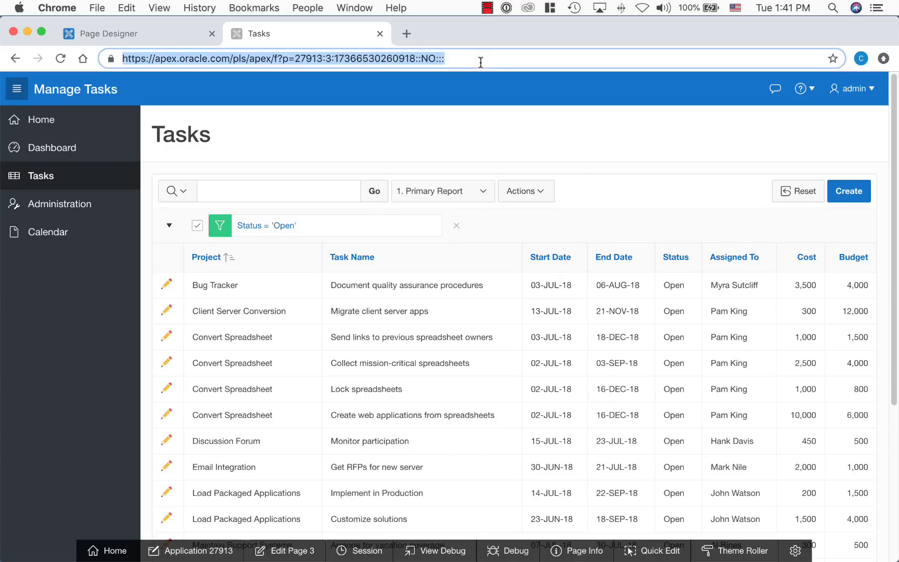